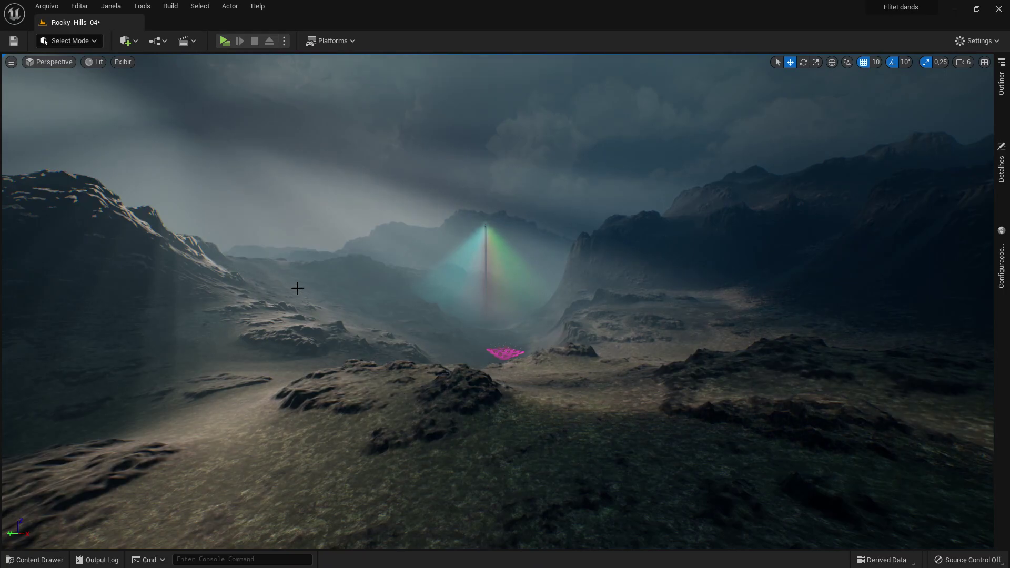
- Open the Rocky_Hills_04 Level Blueprint, add a Boolean variable named 'Variável teste', and compile
{"action": "left_click", "coordinate": [158, 42]}
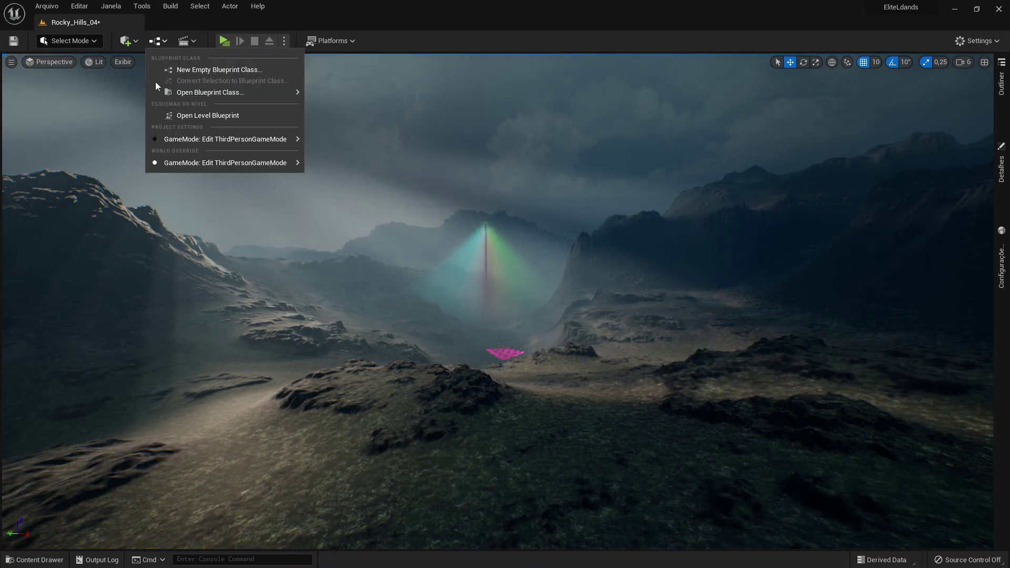
{"action": "left_click", "coordinate": [261, 115]}
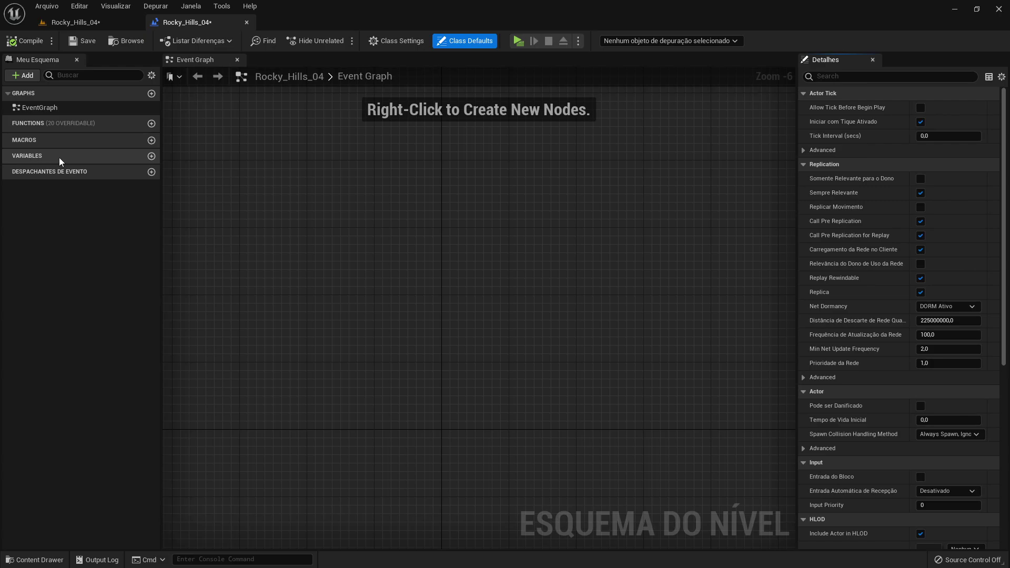
{"action": "left_click", "coordinate": [150, 157]}
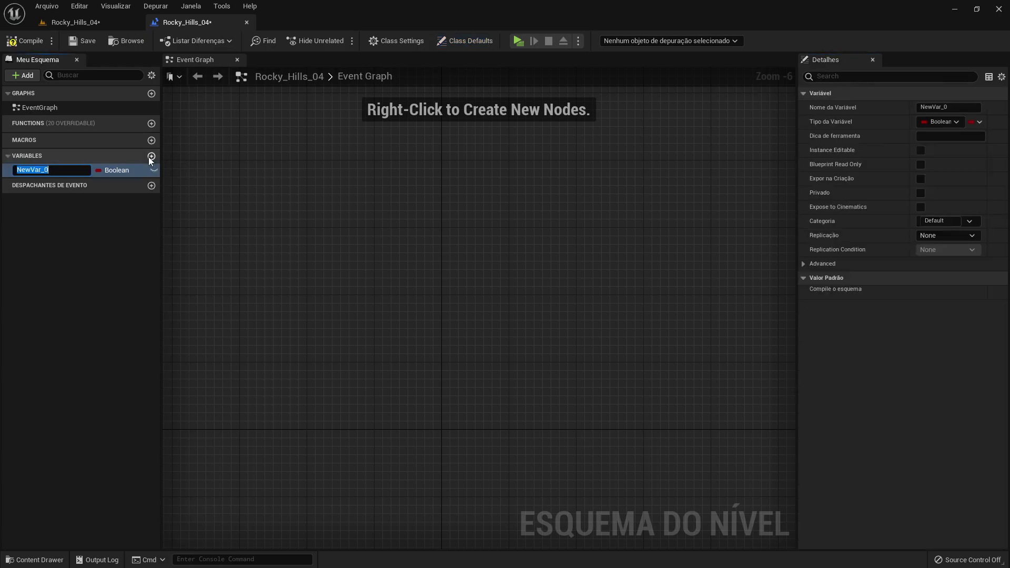
{"action": "type", "text": "Vari"}
{"action": "type", "text": "ável teste"}
{"action": "key", "text": "Return"}
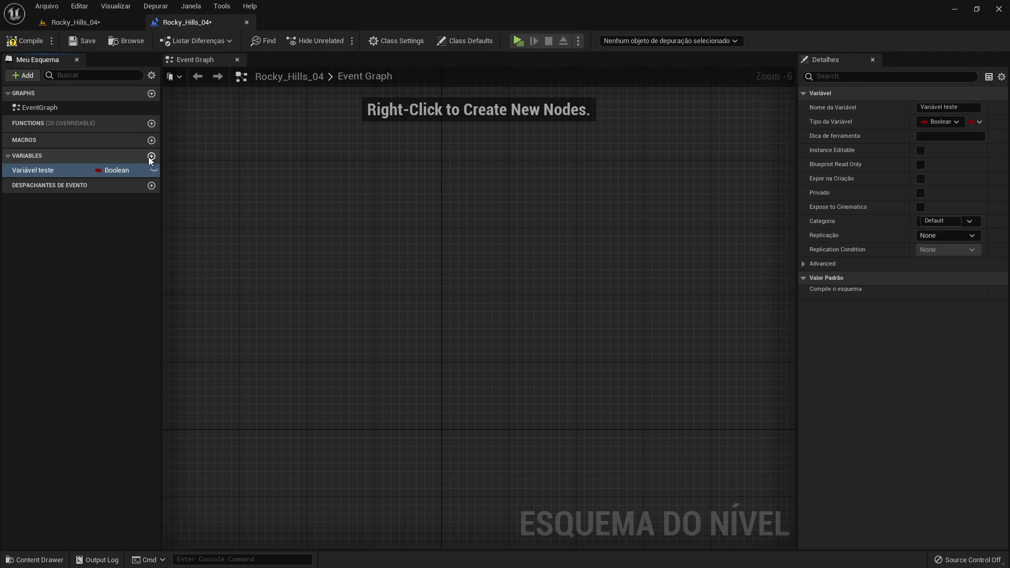
{"action": "left_click", "coordinate": [23, 44]}
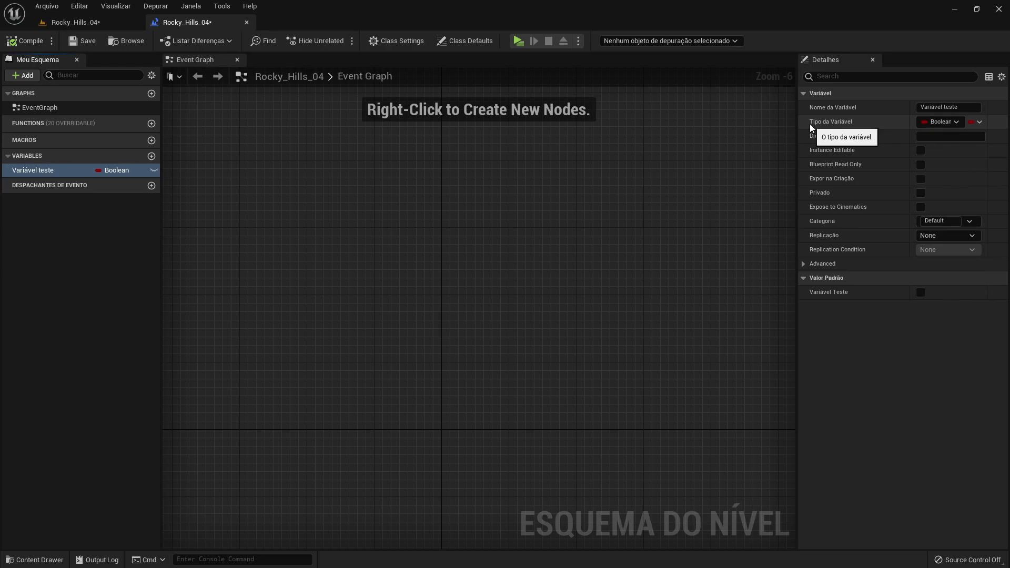
- Keep Variável teste as Boolean and set its default value to true
{"action": "left_click", "coordinate": [959, 122]}
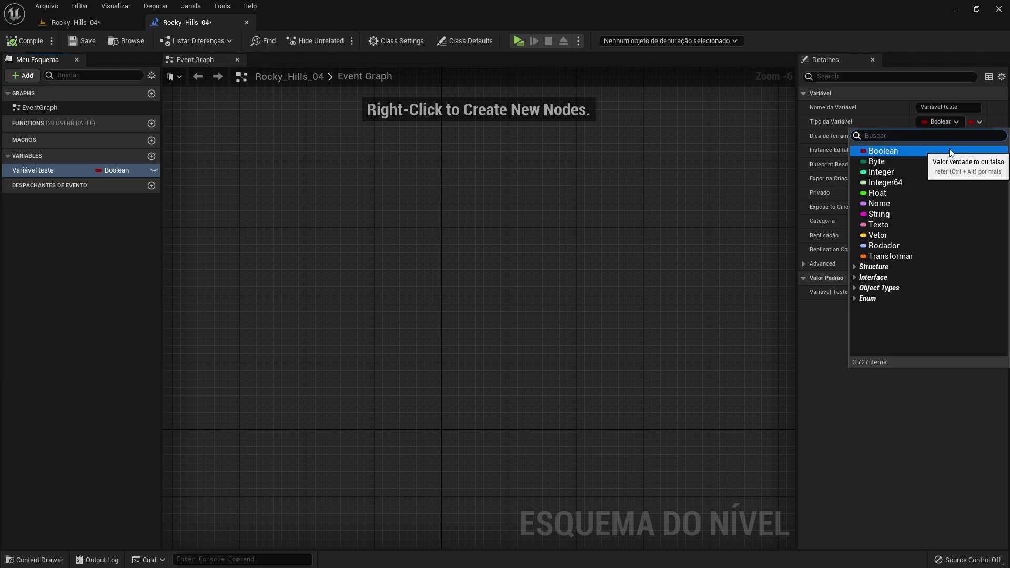
{"action": "left_click", "coordinate": [952, 153]}
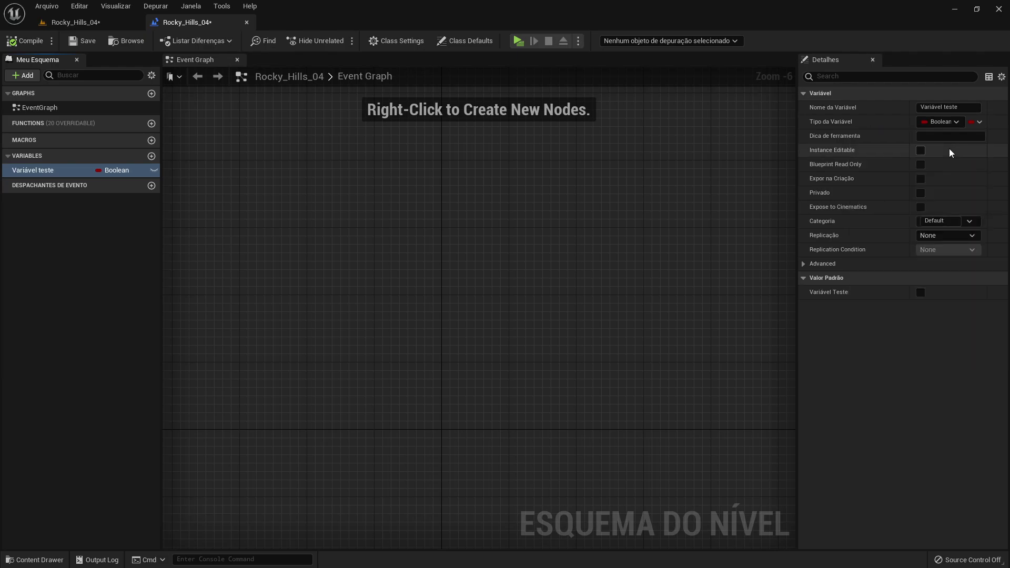
{"action": "left_click", "coordinate": [921, 294]}
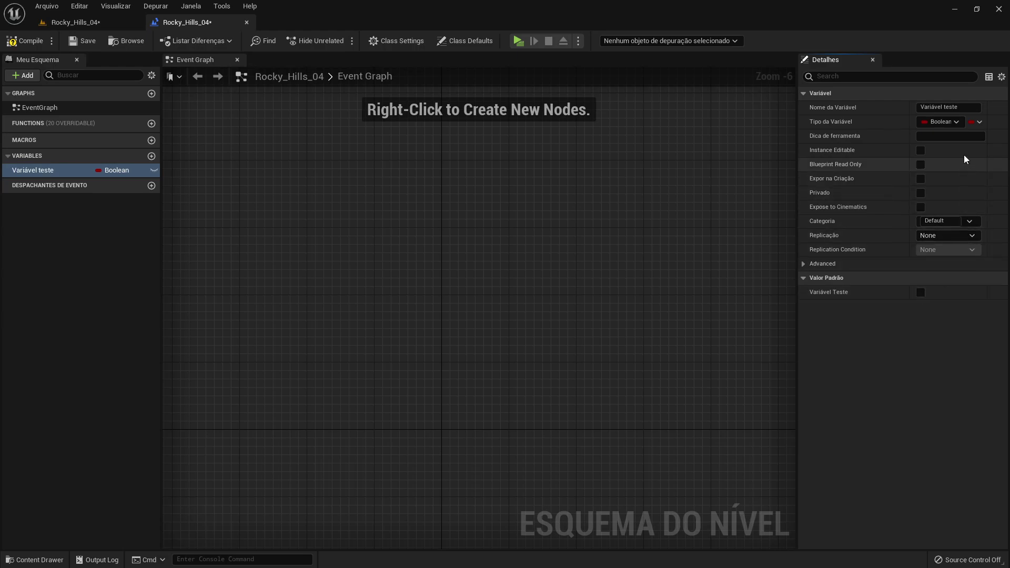
- Retype Variável teste to Byte, compile, and enter 2550000 so the default clamps to 255
{"action": "left_click", "coordinate": [956, 123]}
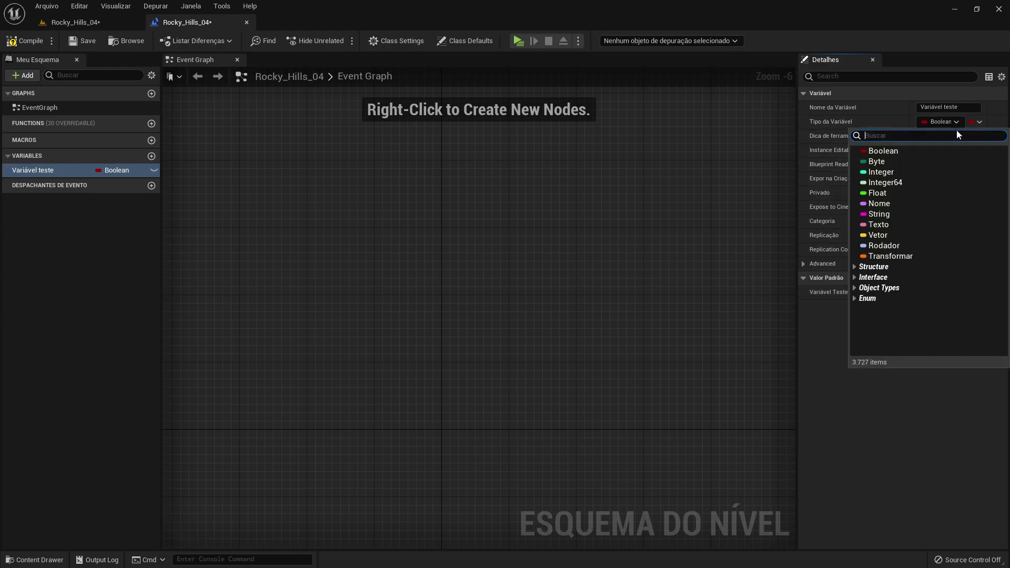
{"action": "left_click", "coordinate": [903, 162]}
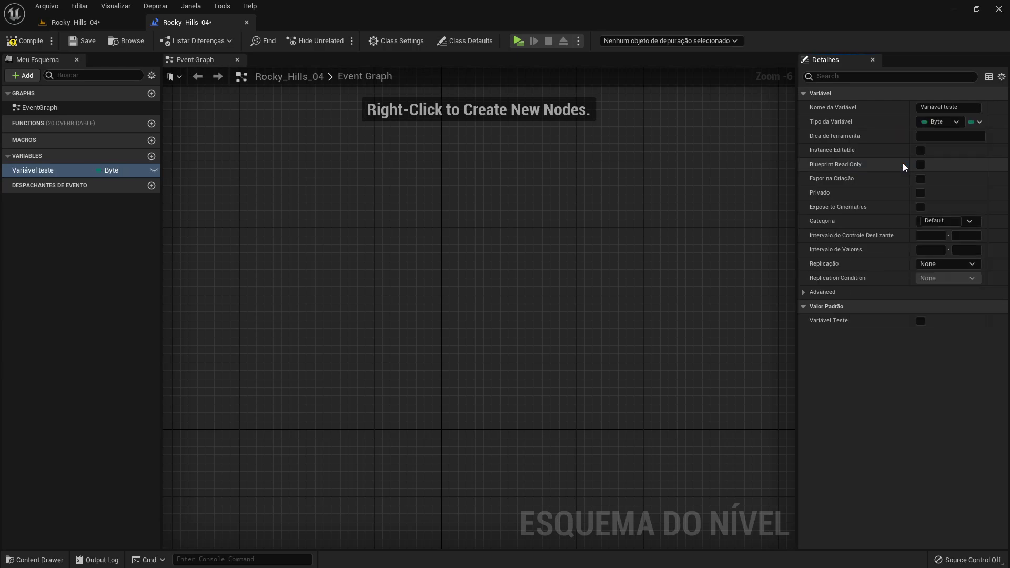
{"action": "left_click", "coordinate": [29, 42]}
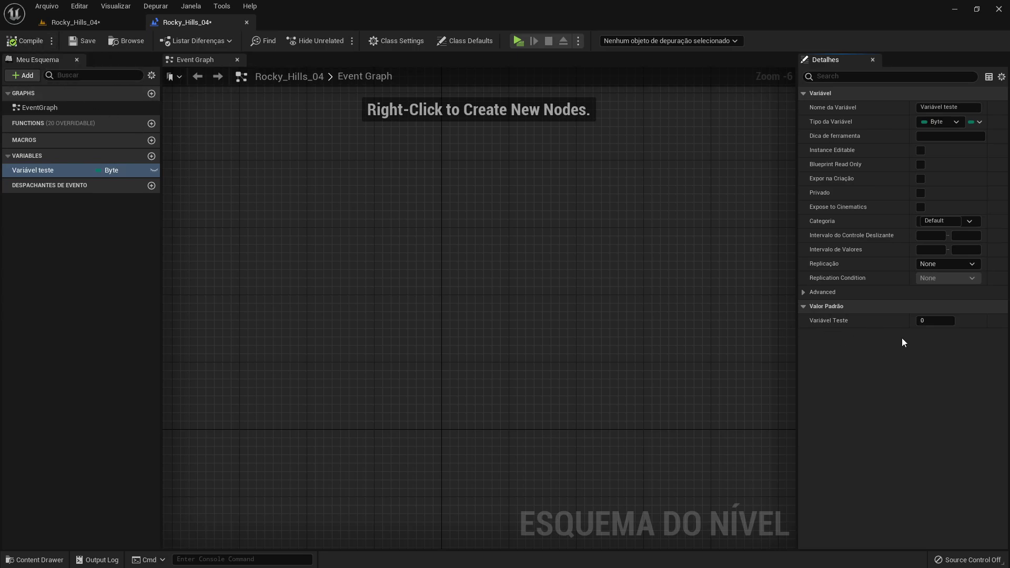
{"action": "left_click", "coordinate": [924, 321]}
{"action": "type", "text": "2550"}
{"action": "type", "text": "000"}
{"action": "left_click", "coordinate": [927, 338]}
- Make Variável teste an Integer, compile, and set its default value to 6332
{"action": "left_click", "coordinate": [957, 122]}
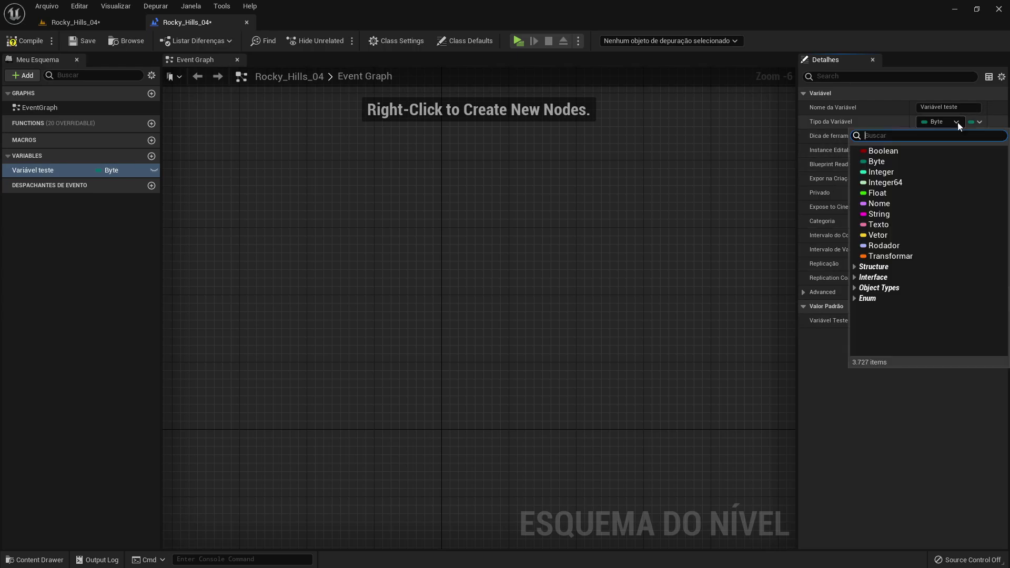
{"action": "left_click", "coordinate": [887, 173]}
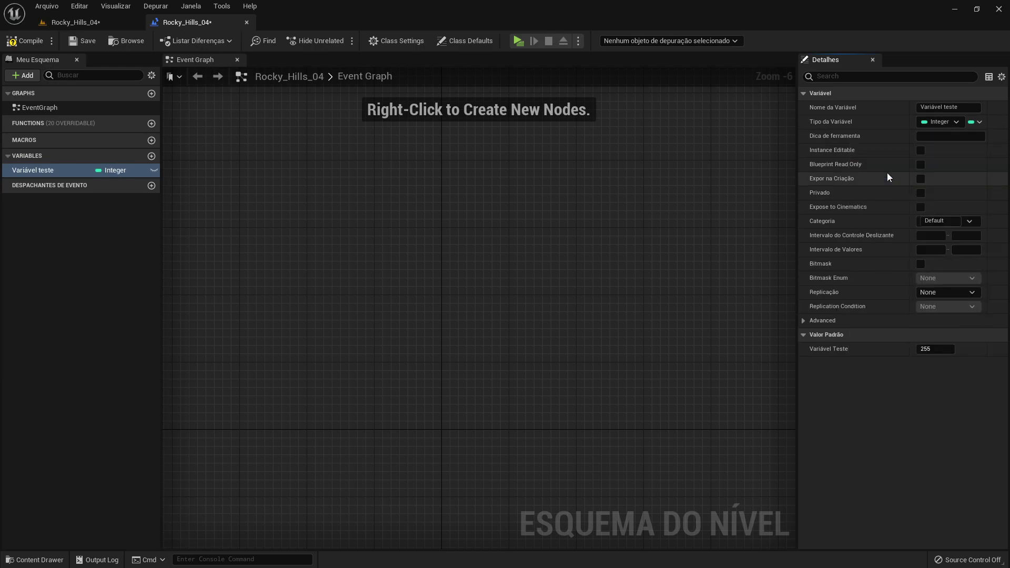
{"action": "left_click", "coordinate": [30, 44]}
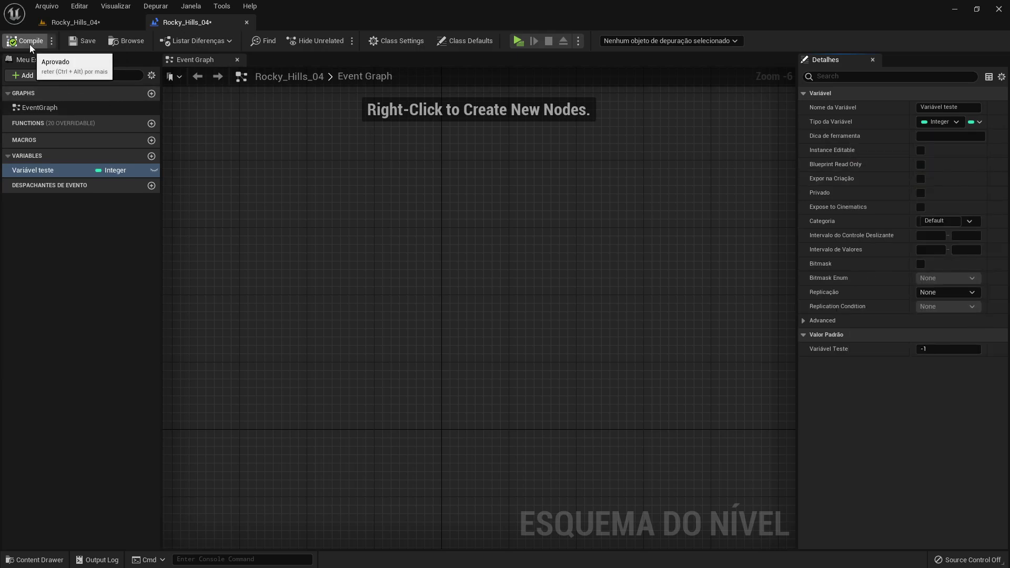
{"action": "left_click", "coordinate": [932, 349]}
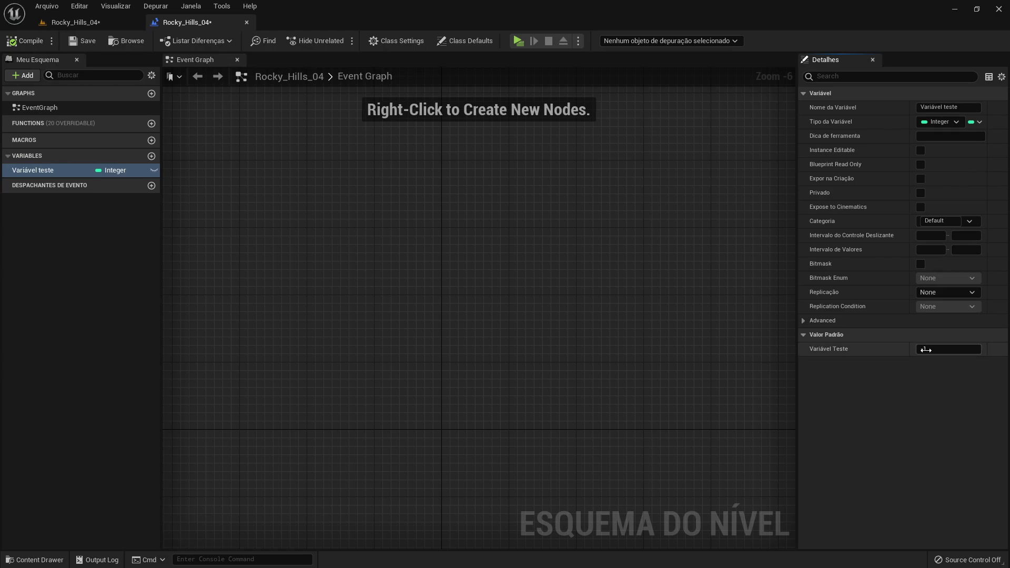
{"action": "type", "text": "-25-454"}
{"action": "key", "text": "BackSpace"}
{"action": "key", "text": "BackSpace"}
{"action": "key", "text": "BackSpace"}
{"action": "type", "text": "1"}
{"action": "left_click_drag", "start_coordinate": [927, 350], "coordinate": [974, 350]}
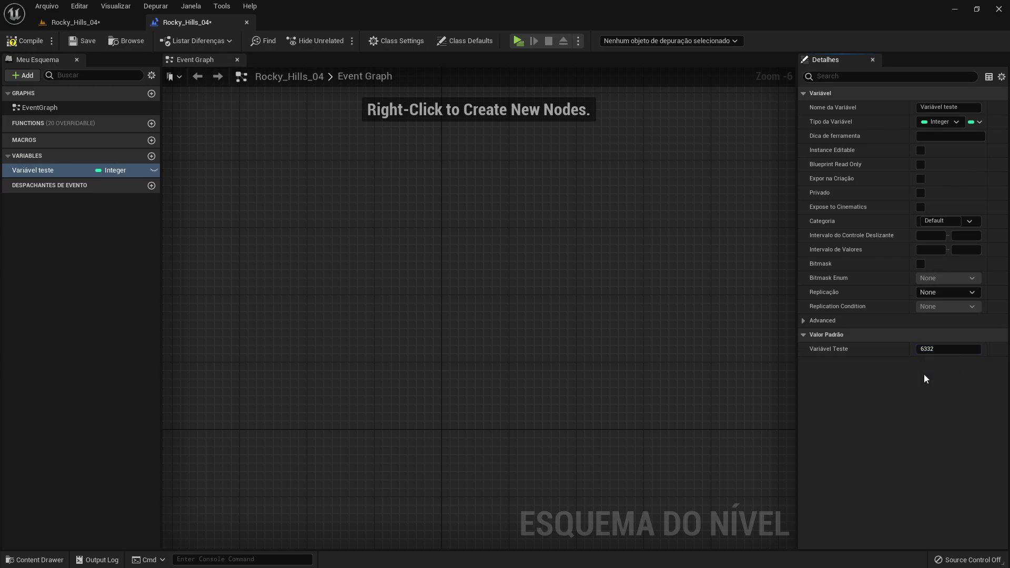
- Switch Variável teste to Float, compile, and drag its default value to -1,012651
{"action": "left_click", "coordinate": [957, 122]}
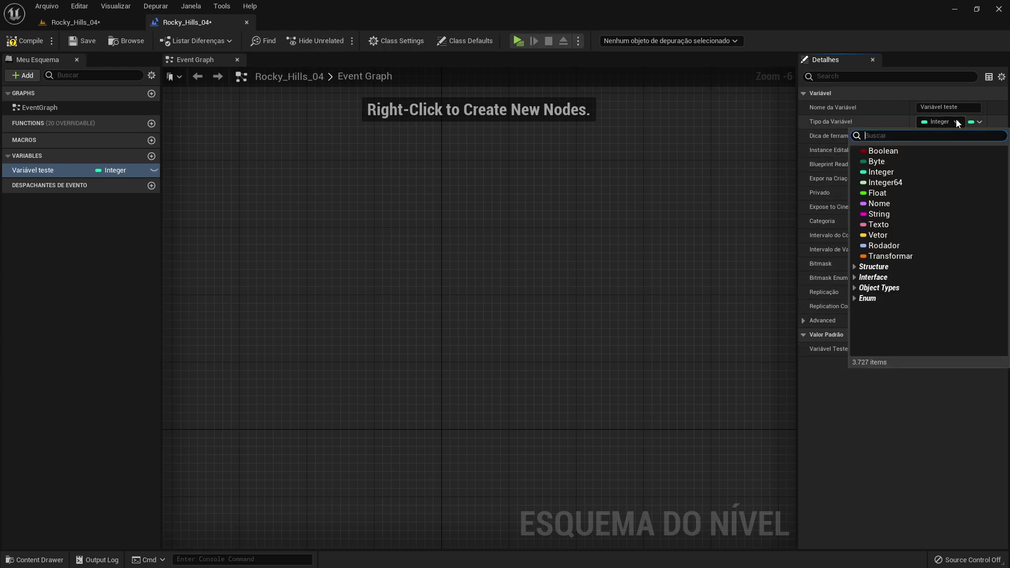
{"action": "left_click", "coordinate": [891, 194]}
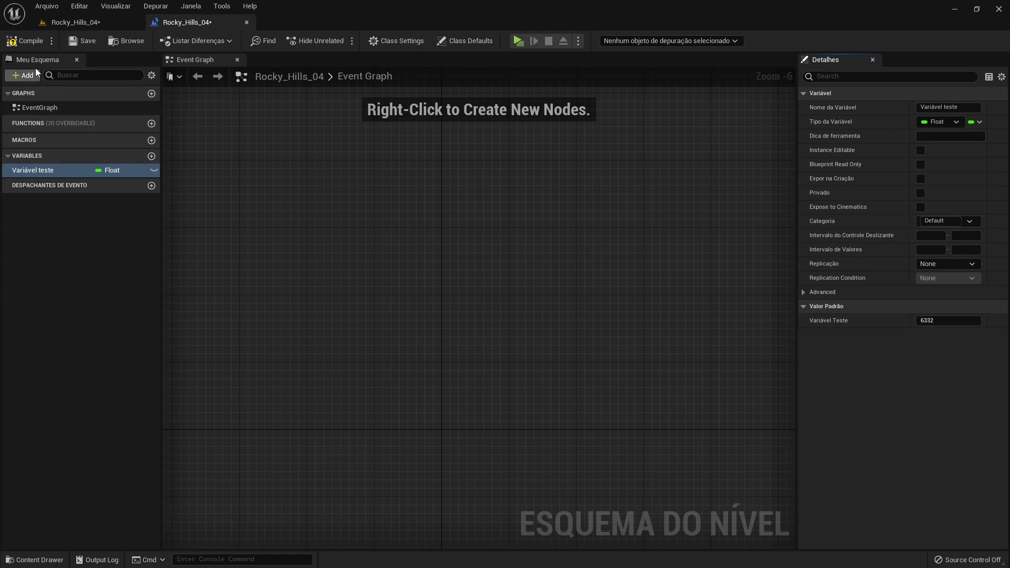
{"action": "left_click", "coordinate": [27, 42]}
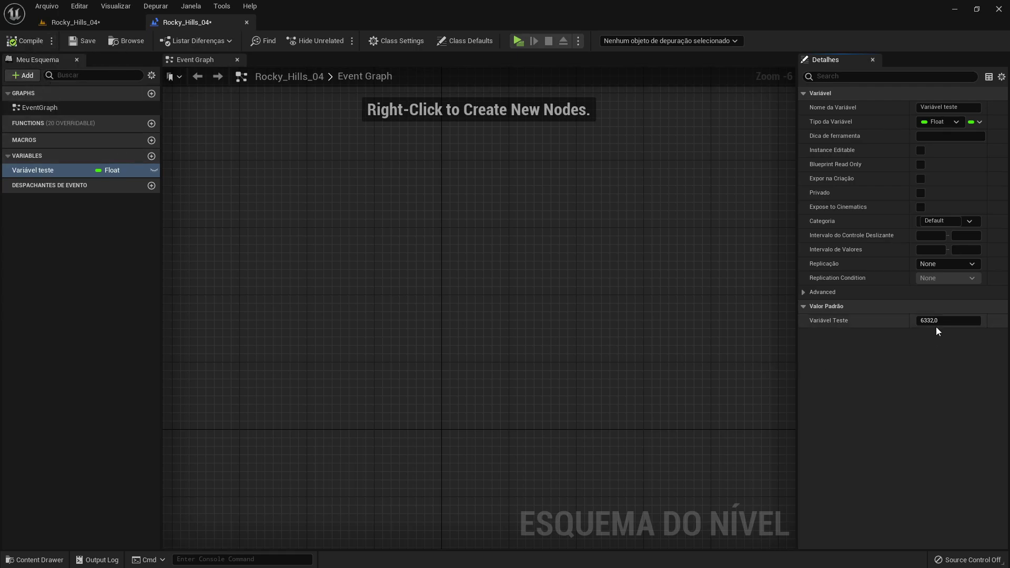
{"action": "mouse_move", "coordinate": [939, 320]}
{"action": "left_mouse_down"}
{"action": "mouse_move", "coordinate": [894, 321]}
{"action": "mouse_move", "coordinate": [928, 321]}
{"action": "left_mouse_up"}
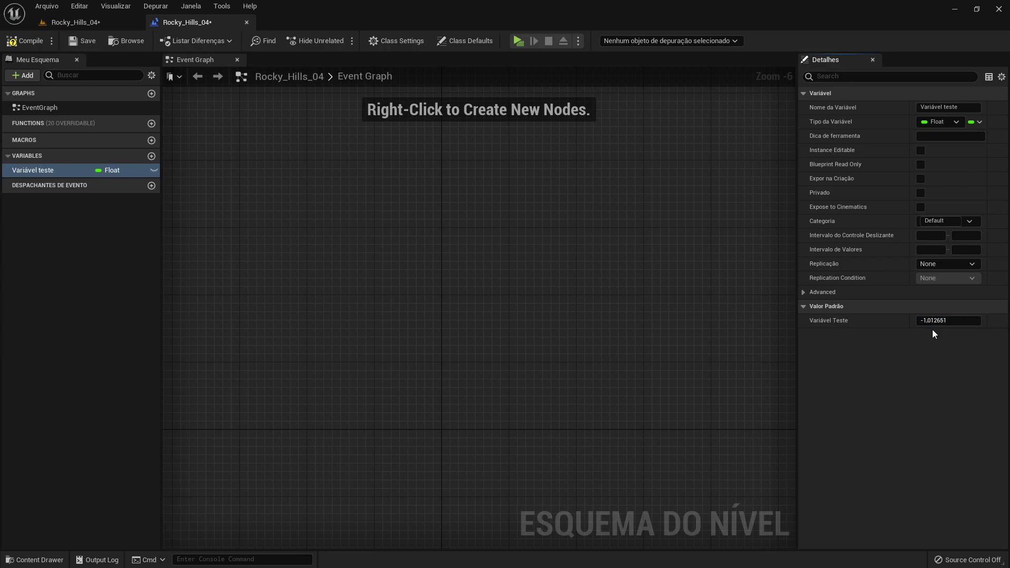
- Change Variável teste to Name and compile, then to String with default value 'Texto'
{"action": "left_click", "coordinate": [957, 122]}
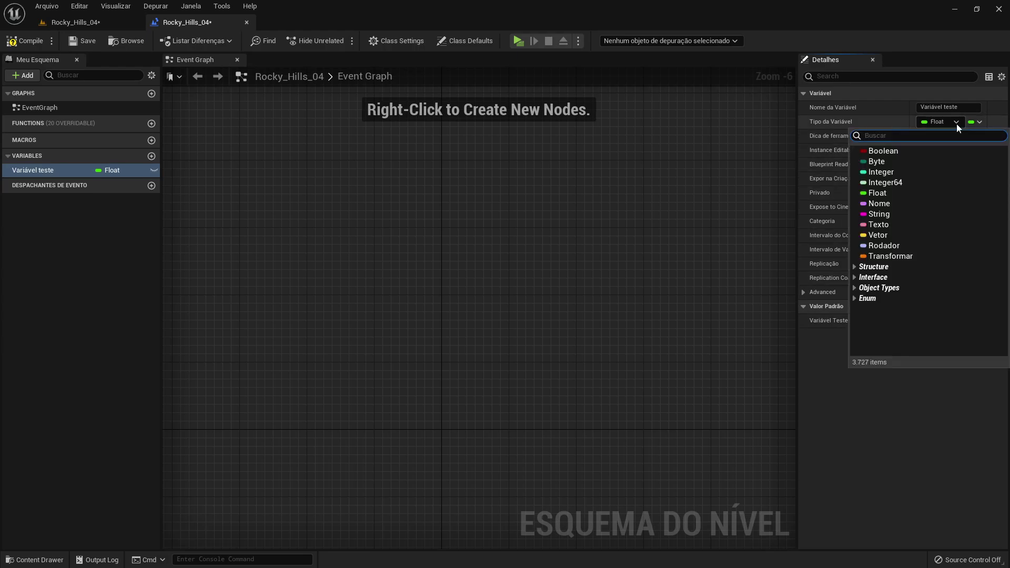
{"action": "left_click", "coordinate": [881, 205]}
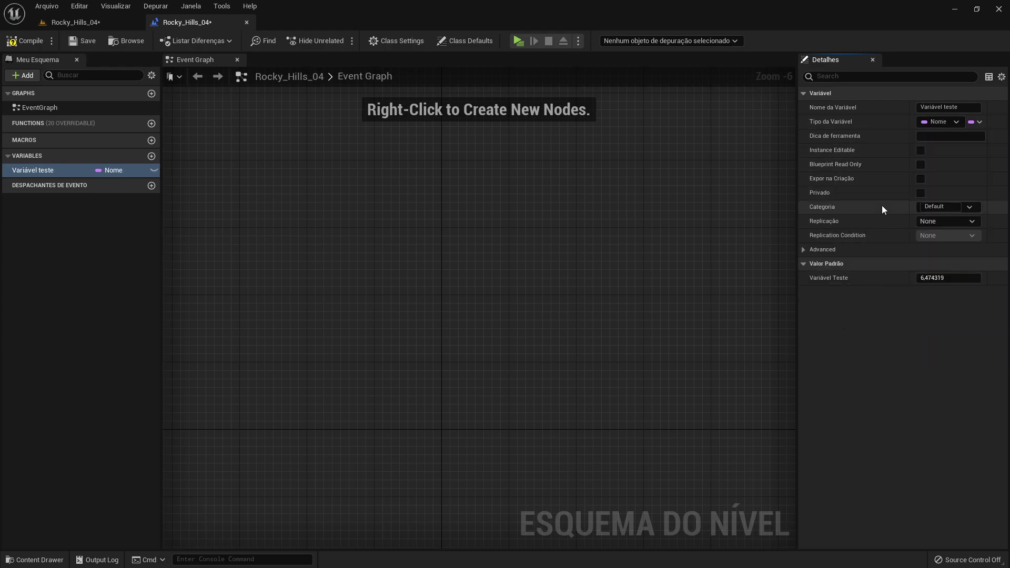
{"action": "left_click", "coordinate": [35, 41]}
{"action": "type", "text": "Nome"}
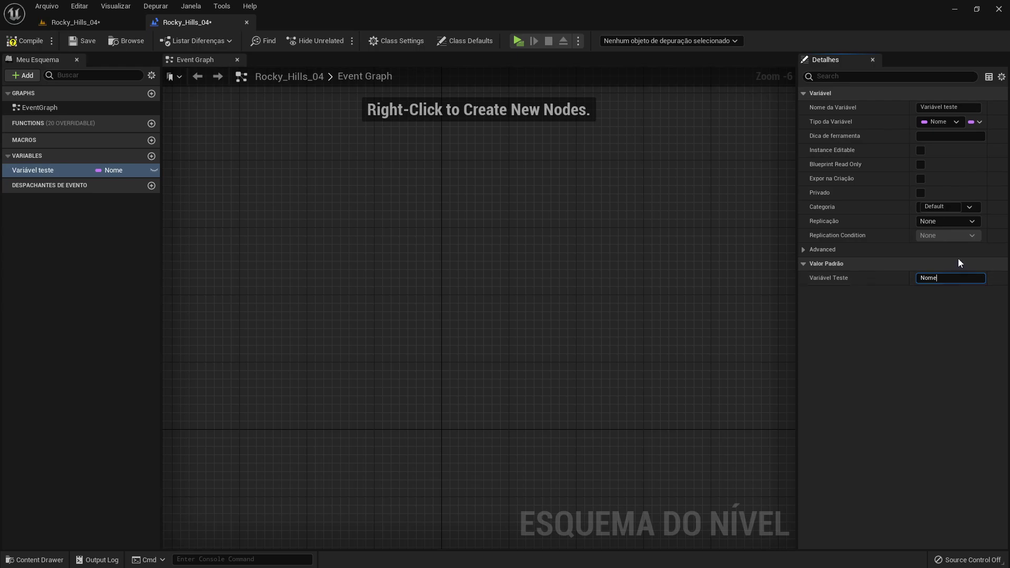
{"action": "left_click", "coordinate": [957, 121]}
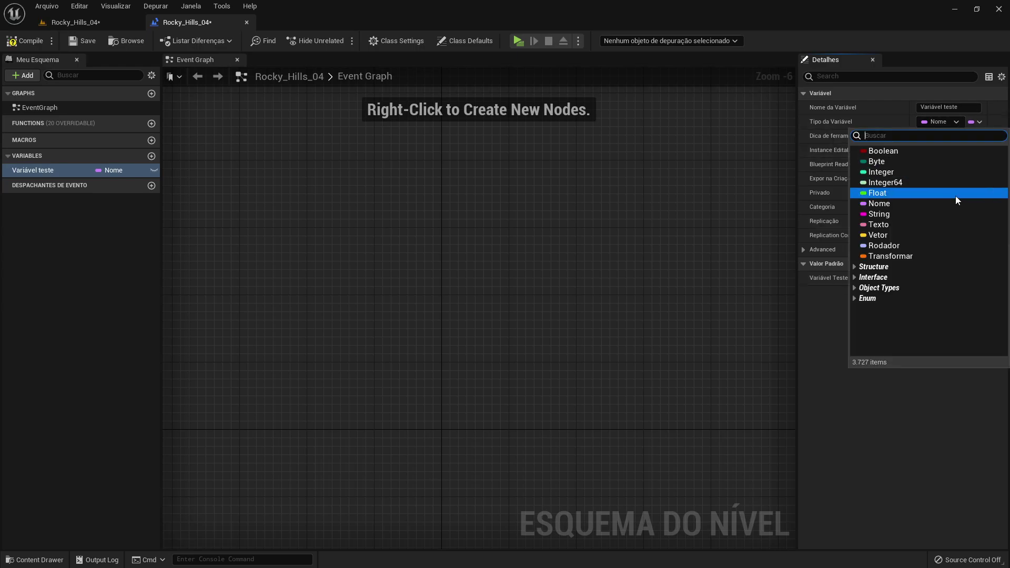
{"action": "left_click", "coordinate": [905, 215]}
{"action": "left_click", "coordinate": [951, 293]}
{"action": "type", "text": "Texto"}
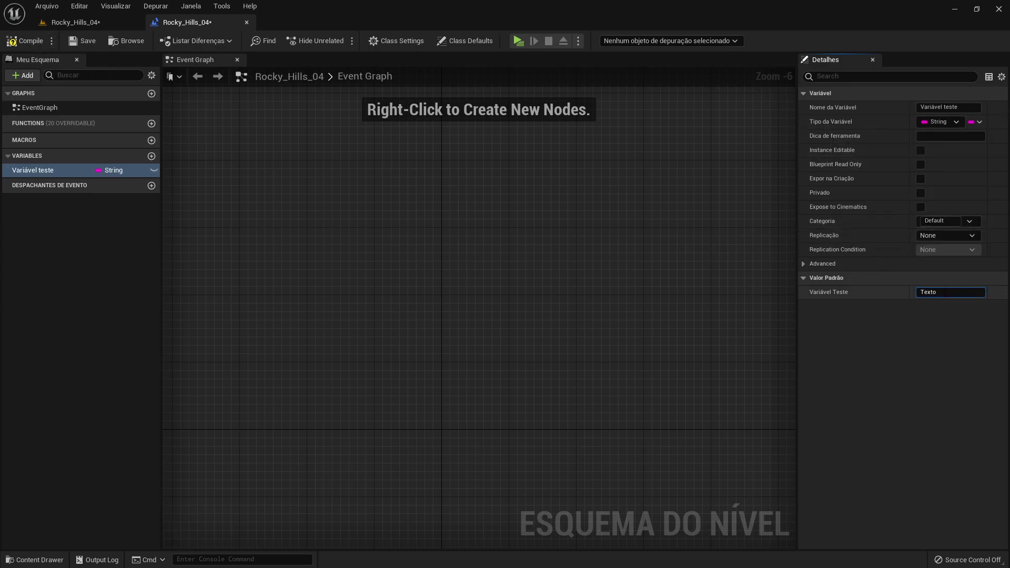
- Change Variável teste to Text, then to Vector, compiling after each change
{"action": "left_click", "coordinate": [957, 122]}
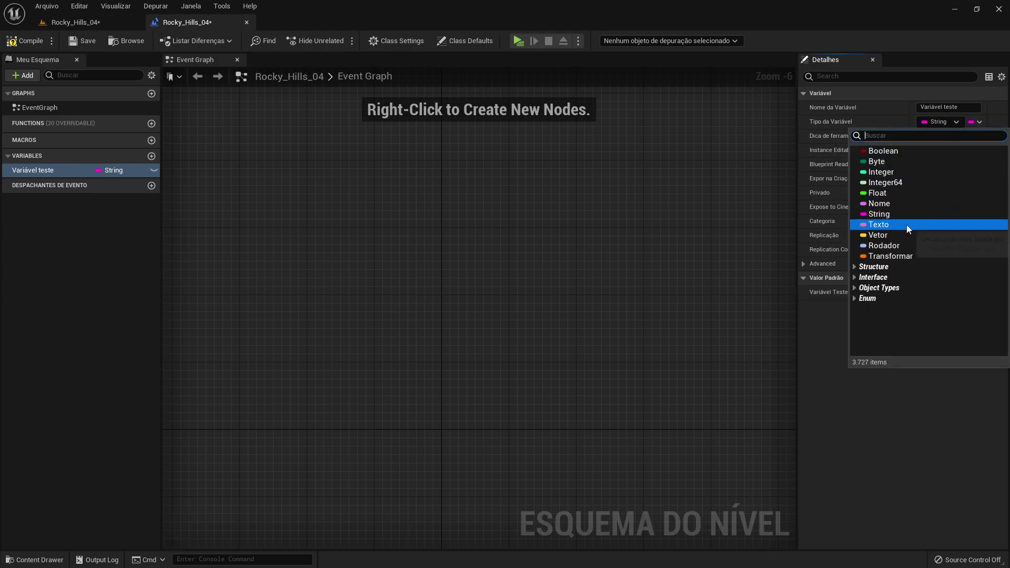
{"action": "left_click", "coordinate": [879, 224]}
{"action": "type", "text": "Texto"}
{"action": "left_click", "coordinate": [26, 41]}
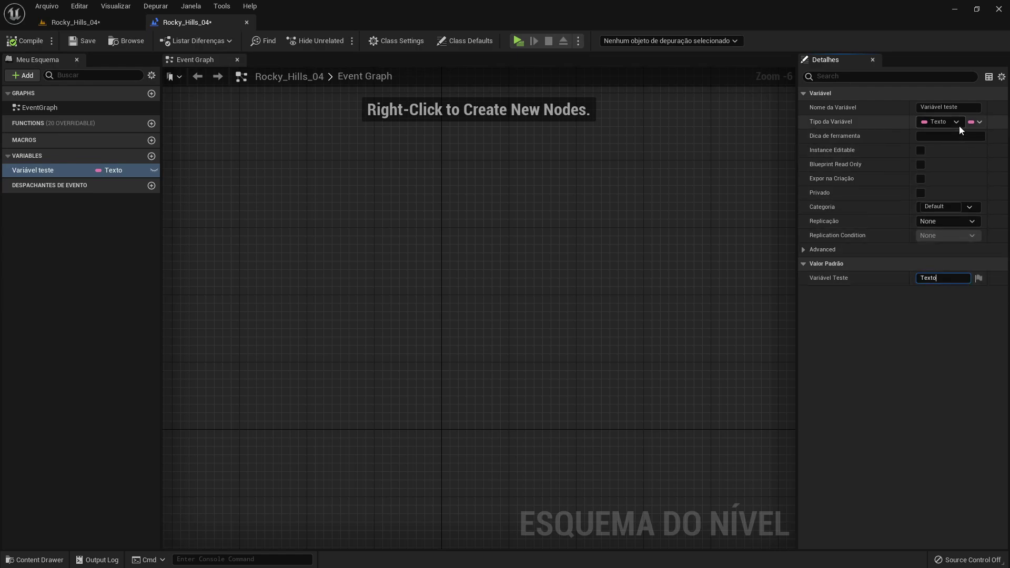
{"action": "left_click", "coordinate": [956, 123]}
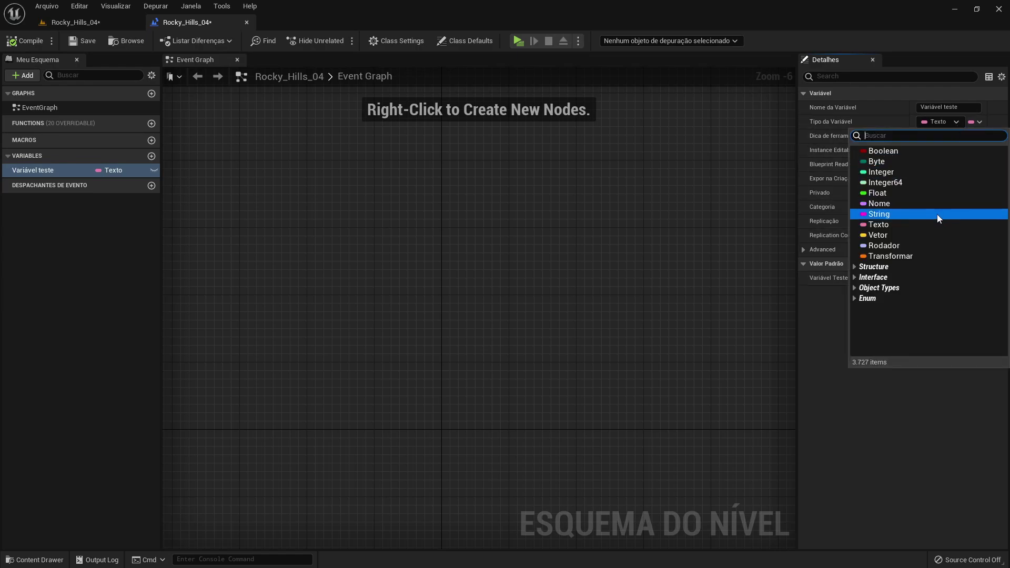
{"action": "left_click", "coordinate": [897, 236]}
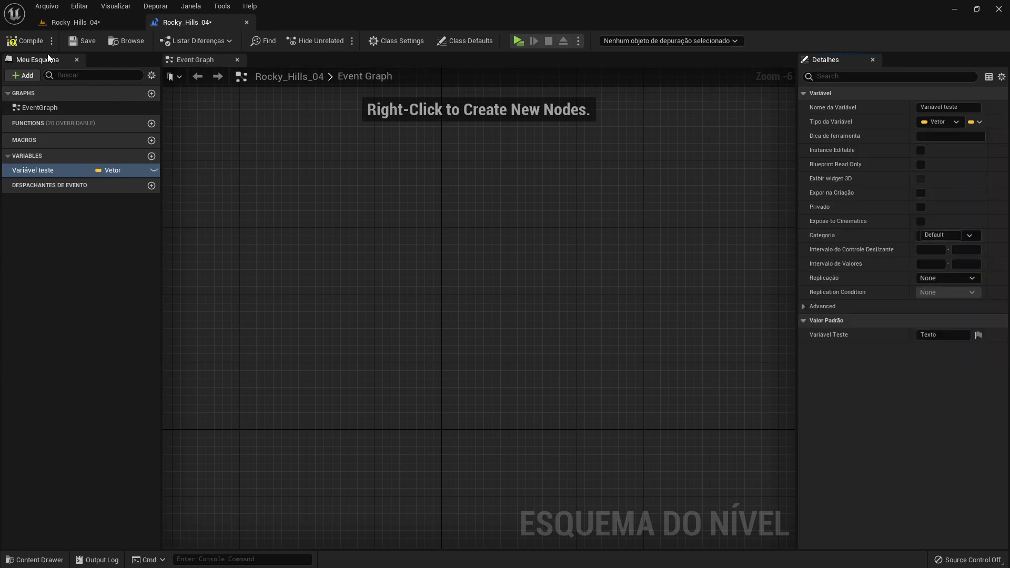
{"action": "left_click", "coordinate": [35, 41]}
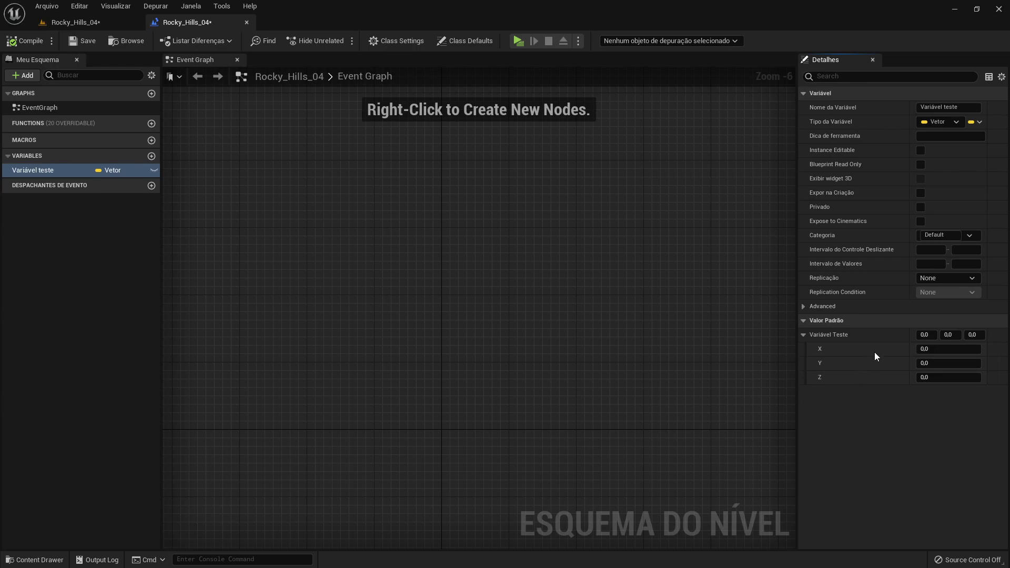
- Make Variável teste a Rotator, compile, and return to the Rocky_Hills_04 level viewport
{"action": "left_click", "coordinate": [957, 122]}
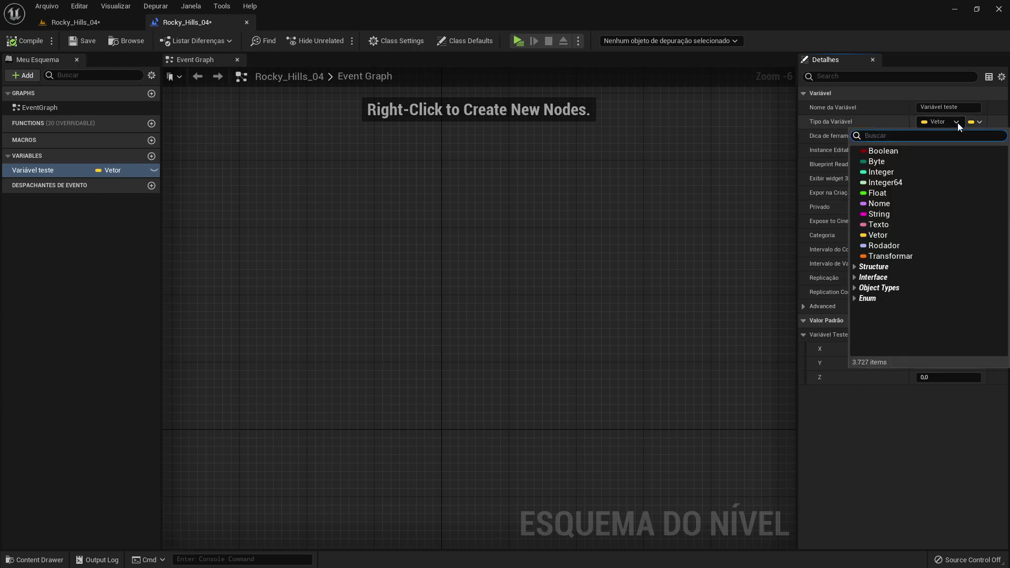
{"action": "left_click", "coordinate": [897, 244]}
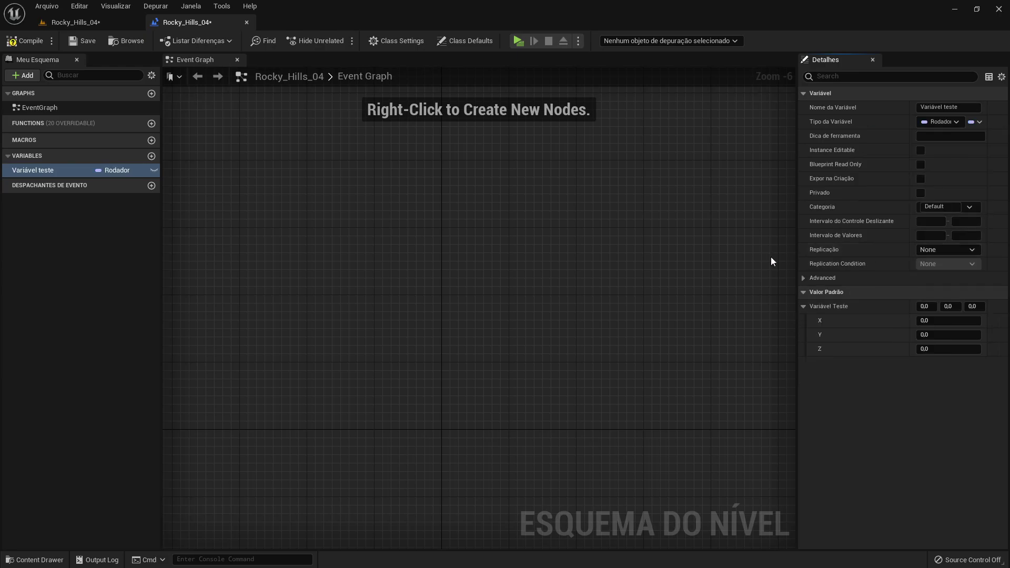
{"action": "left_click", "coordinate": [33, 43]}
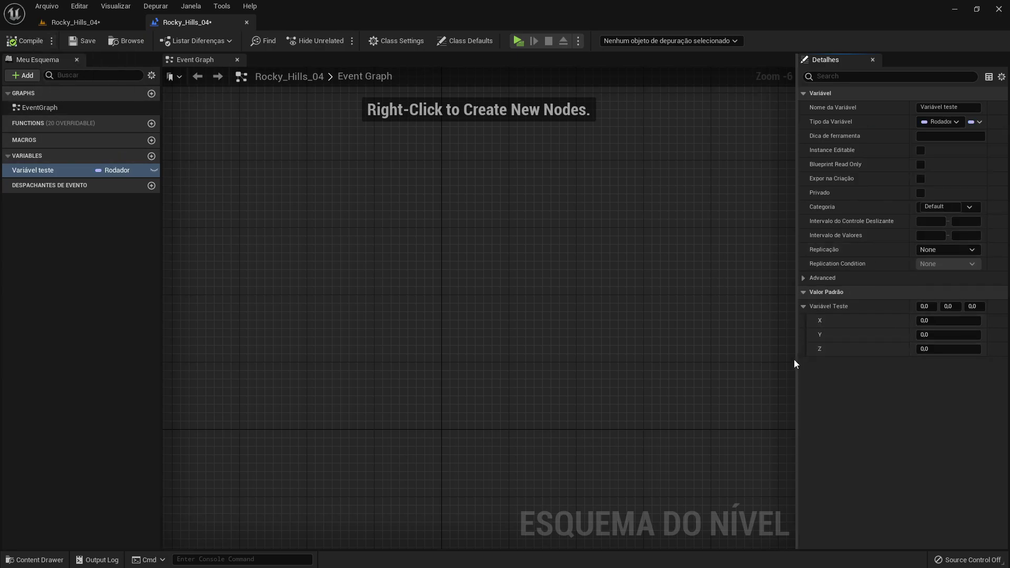
{"action": "left_click", "coordinate": [132, 42]}
{"action": "left_click", "coordinate": [137, 45]}
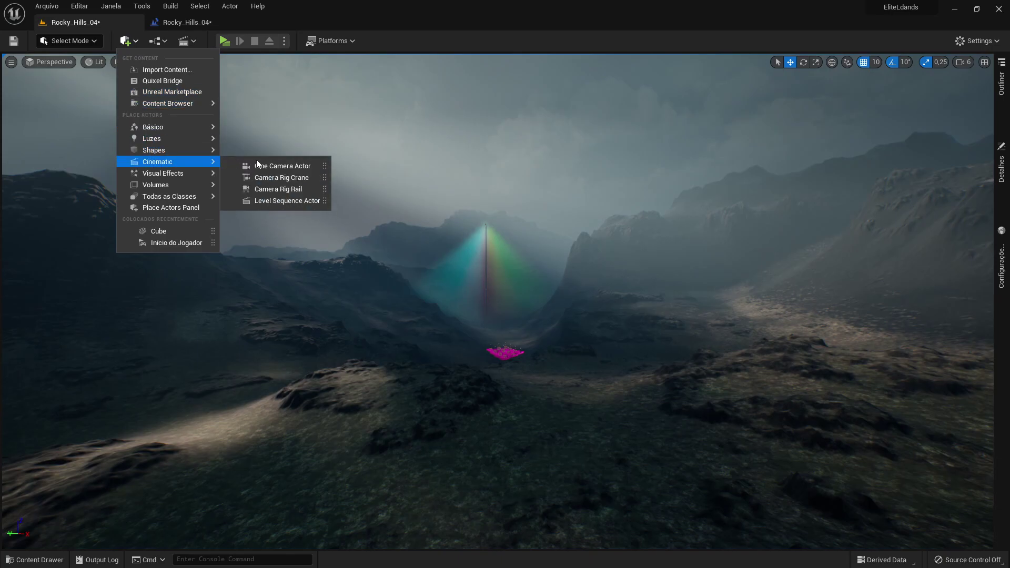
- Place a cube in the level, try rotating it on X and Y, and undo the rotations
{"action": "mouse_move", "coordinate": [168, 149]}
{"action": "left_click", "coordinate": [251, 151]}
{"action": "left_click", "coordinate": [1001, 168]}
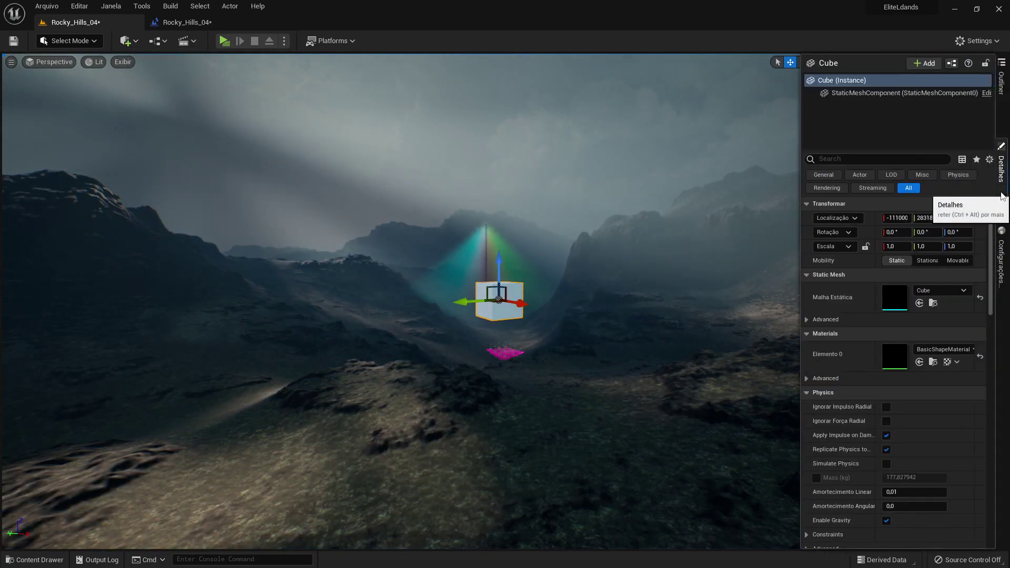
{"action": "left_click_drag", "start_coordinate": [901, 234], "coordinate": [901, 234]}
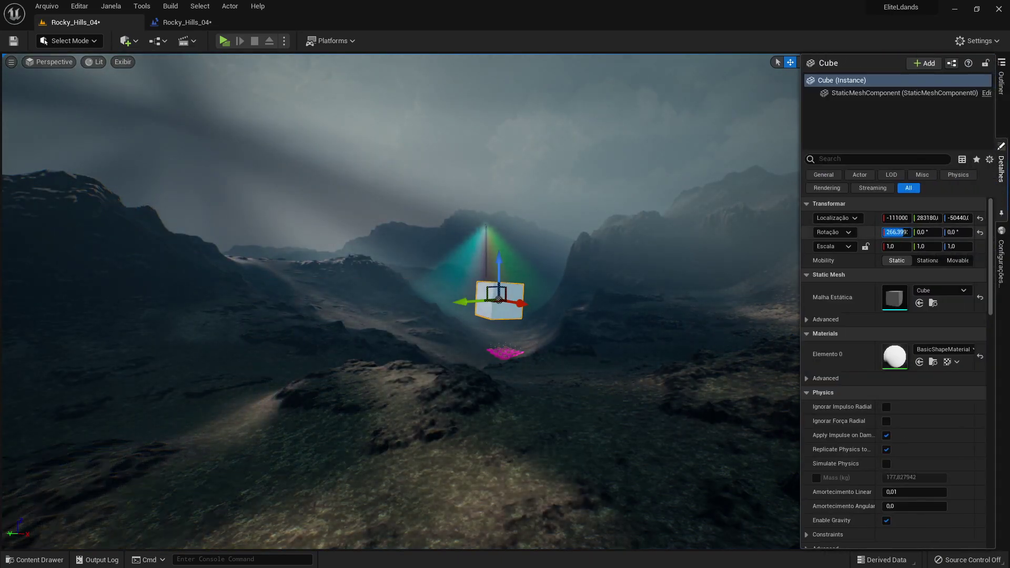
{"action": "key", "text": "ctrl+z"}
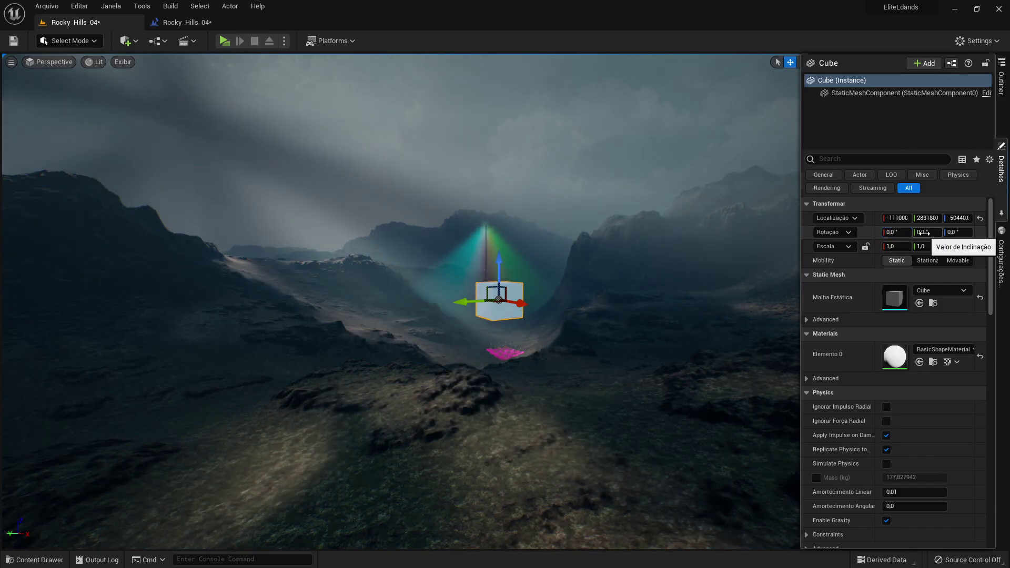
{"action": "left_click_drag", "start_coordinate": [924, 233], "coordinate": [952, 234]}
{"action": "key", "text": "ctrl+z"}
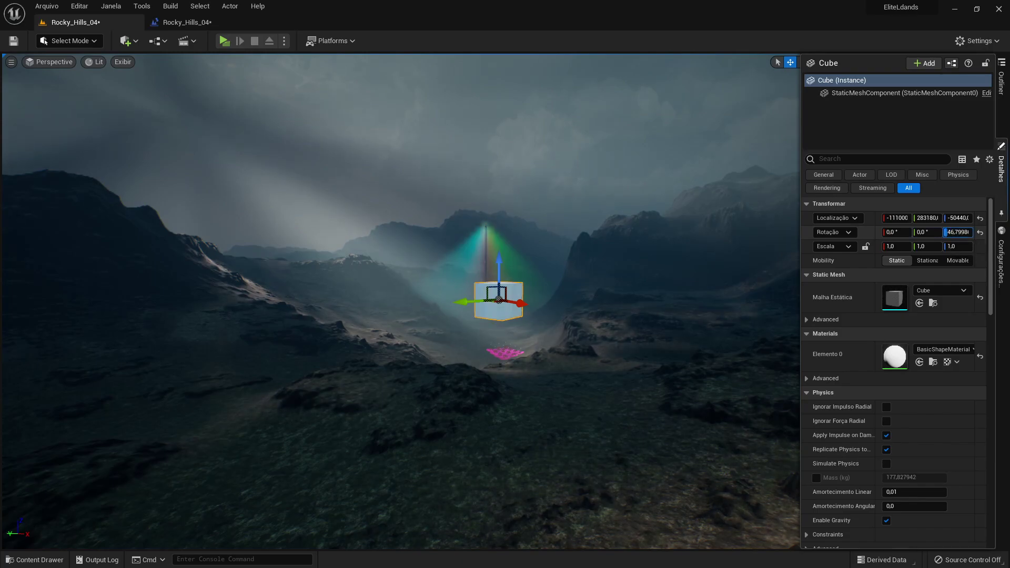
{"action": "key", "text": "ctrl+z"}
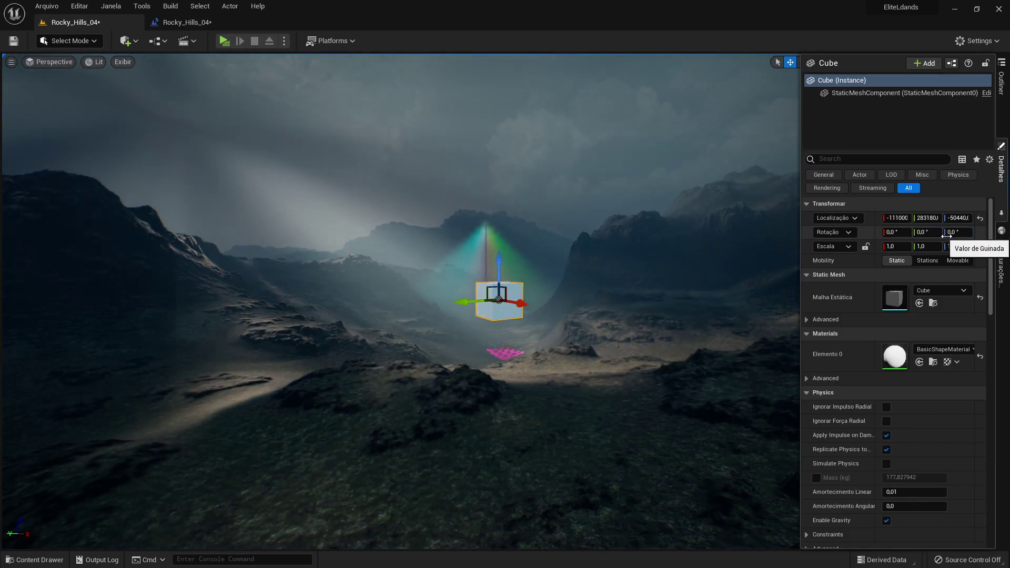
- Move the cube left and down, then go back to the Level Blueprint's Event Graph
{"action": "mouse_move", "coordinate": [522, 303]}
{"action": "left_mouse_down"}
{"action": "mouse_move", "coordinate": [413, 305]}
{"action": "mouse_move", "coordinate": [457, 297]}
{"action": "left_mouse_up"}
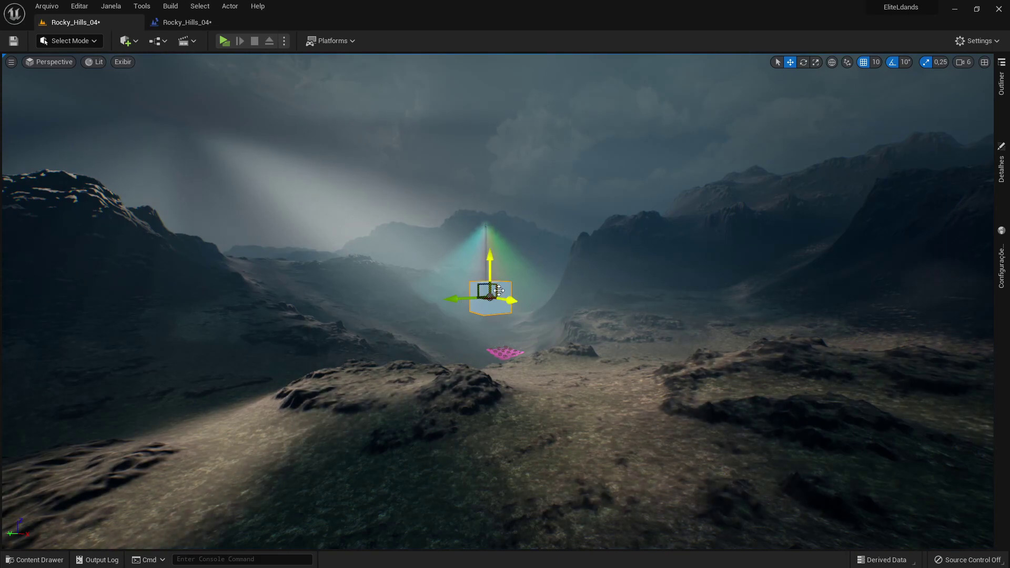
{"action": "left_click_drag", "start_coordinate": [498, 262], "coordinate": [498, 274]}
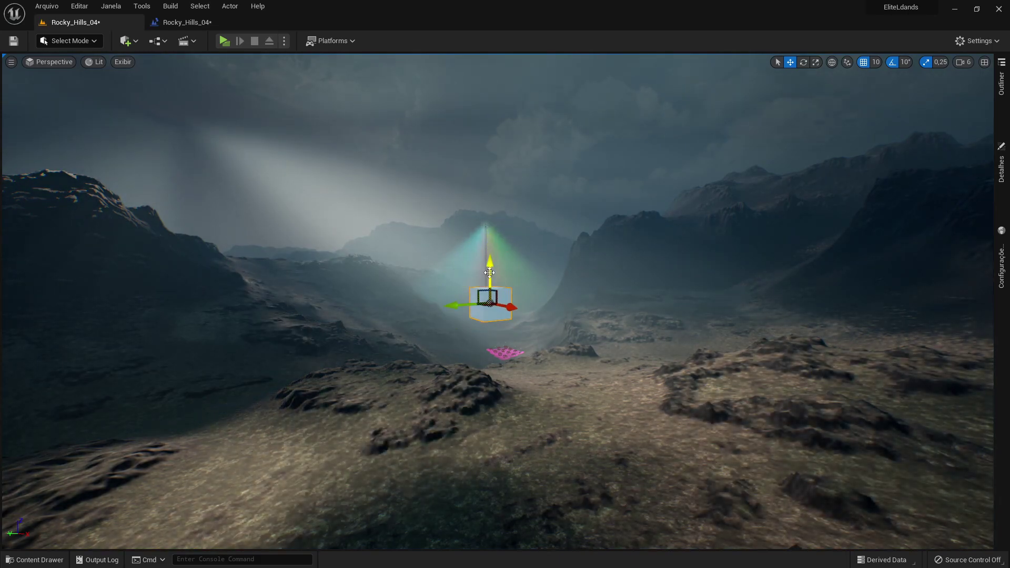
{"action": "left_click", "coordinate": [181, 25]}
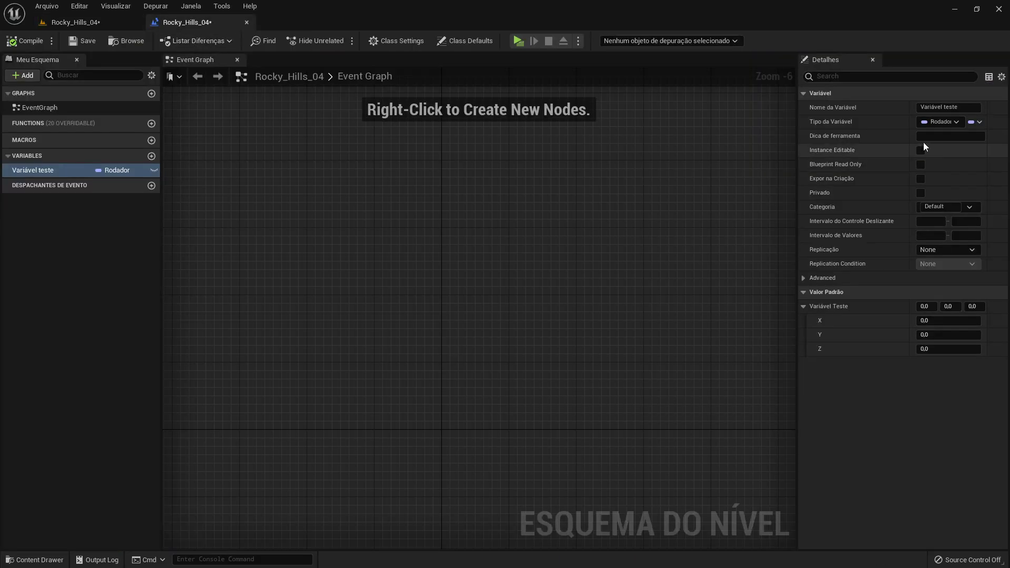
- Retype Variável teste to Transform (Transformar), compile, and switch to the Rocky_Hills_04 viewport
{"action": "left_click", "coordinate": [955, 122]}
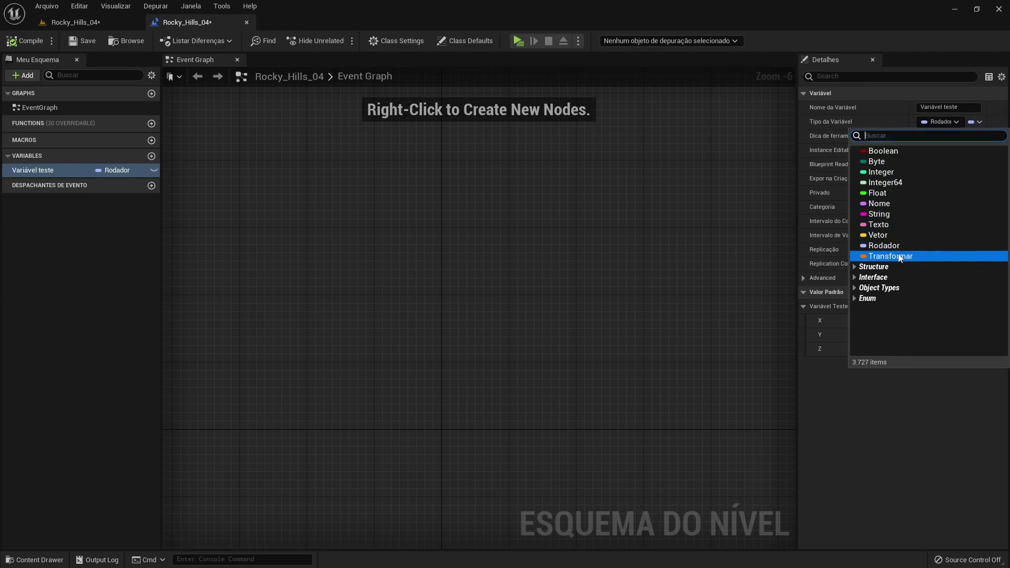
{"action": "left_click", "coordinate": [884, 256]}
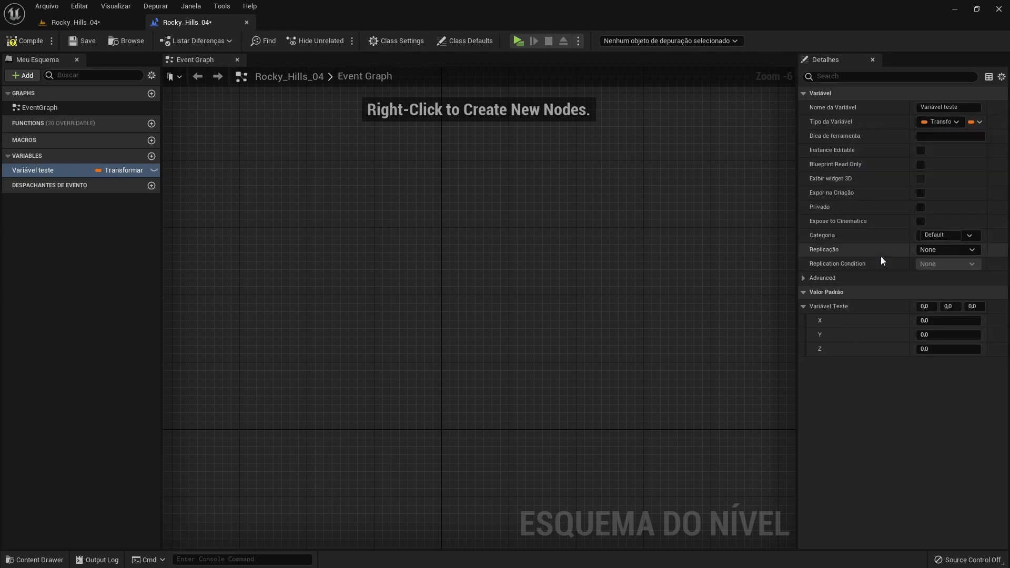
{"action": "left_click", "coordinate": [39, 45]}
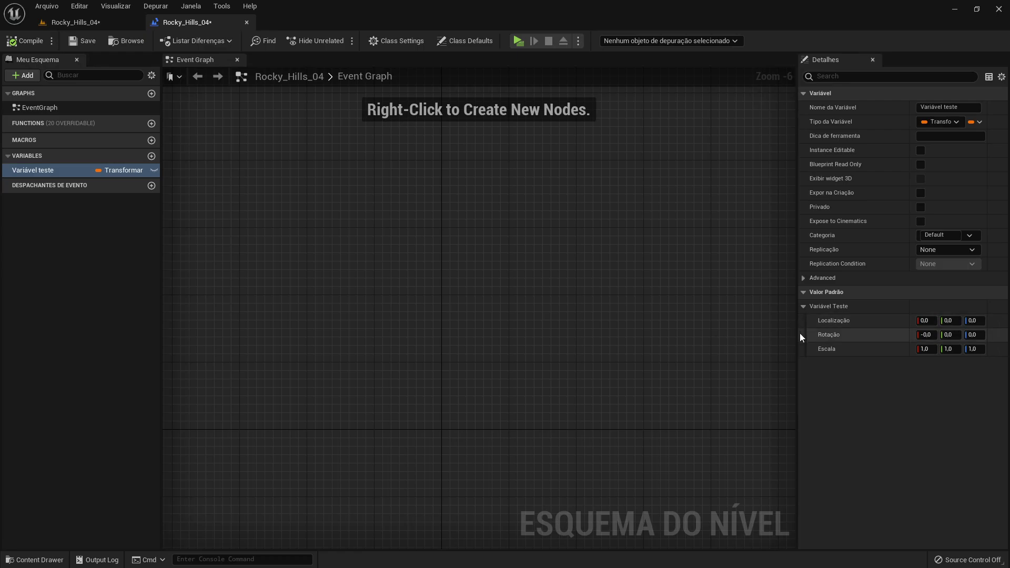
{"action": "left_click", "coordinate": [96, 26]}
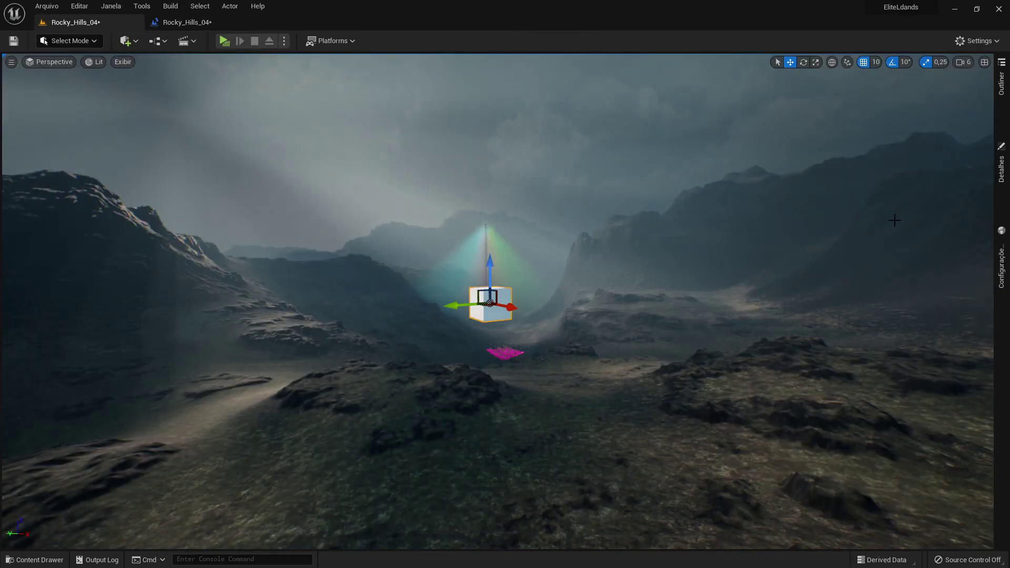
- Scale the cube to about 1.79, 1.93, 2.29 in Details, then return to the Level Blueprint
{"action": "left_click", "coordinate": [1001, 168]}
{"action": "left_click_drag", "start_coordinate": [902, 251], "coordinate": [957, 247]}
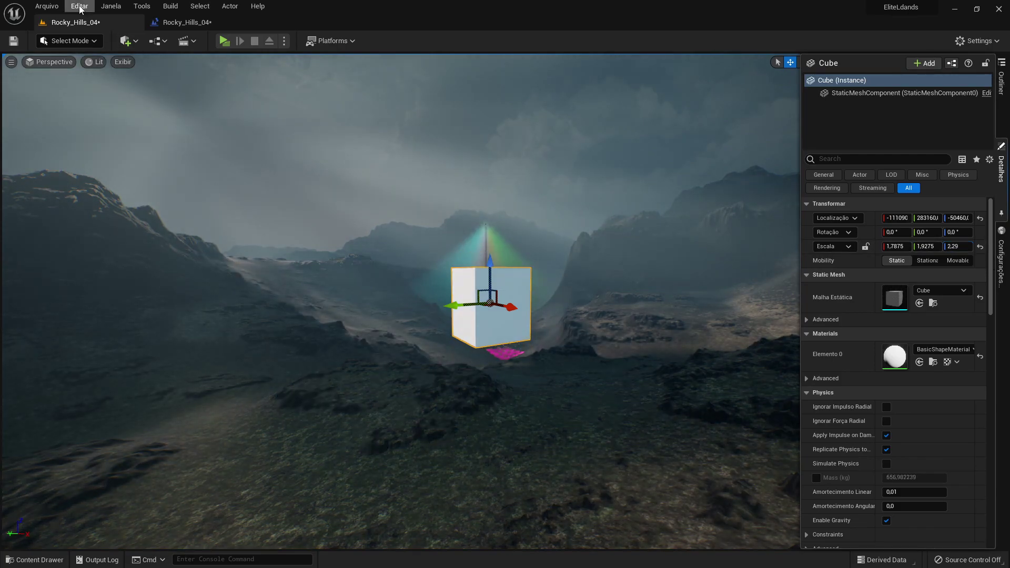
{"action": "left_click", "coordinate": [180, 27]}
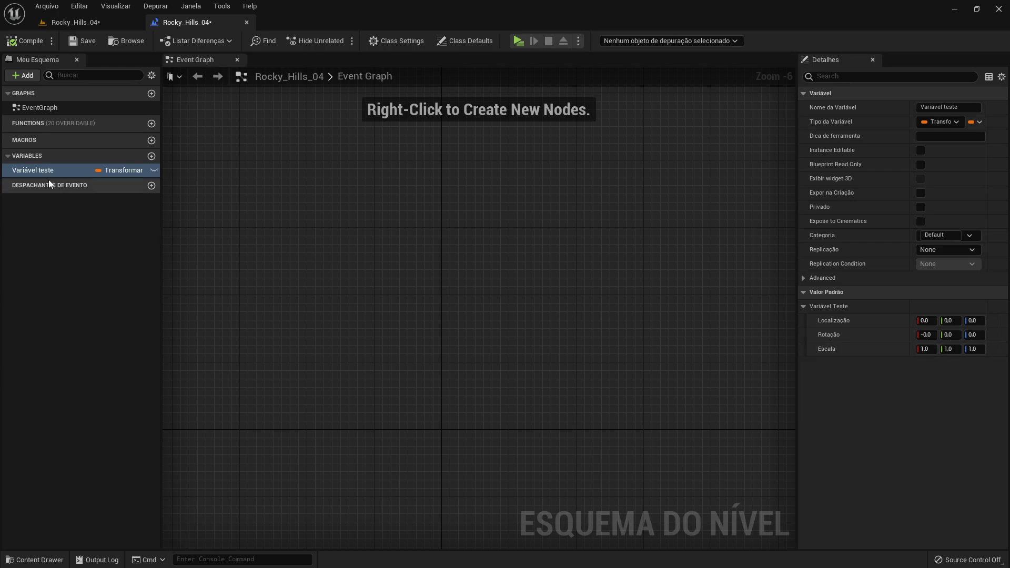
- Drag Variável teste into the Event Graph as one Get node and one DEFINIR (Set) node
{"action": "mouse_move", "coordinate": [37, 170]}
{"action": "left_mouse_down"}
{"action": "mouse_move", "coordinate": [276, 257]}
{"action": "mouse_move", "coordinate": [435, 233]}
{"action": "left_mouse_up"}
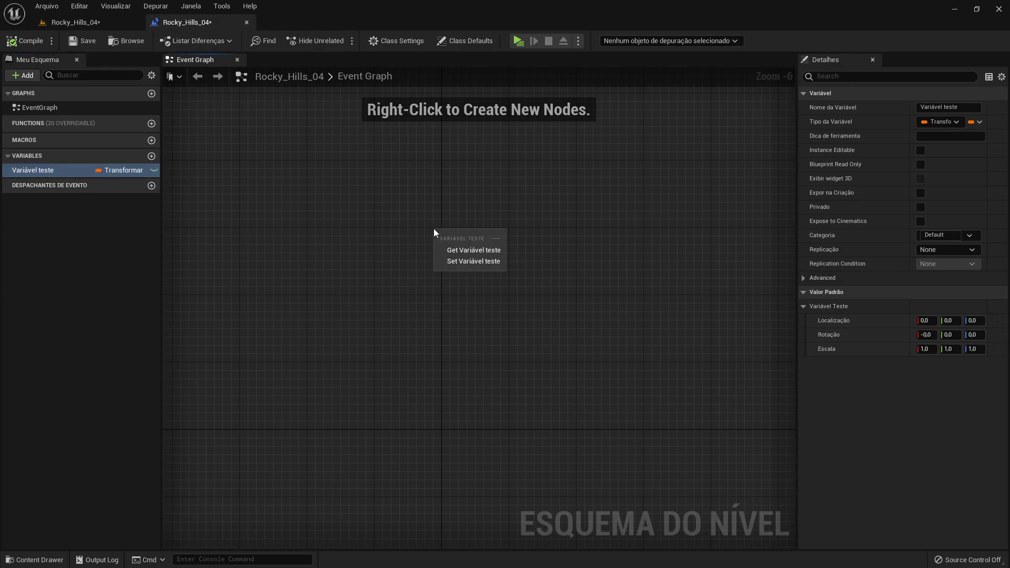
{"action": "left_click", "coordinate": [452, 250]}
{"action": "scroll", "coordinate": [416, 202], "scroll_direction": "up", "scroll_amount": 5}
{"action": "scroll", "coordinate": [421, 206], "scroll_direction": "up", "scroll_amount": 8}
{"action": "right_click_drag", "start_coordinate": [436, 210], "coordinate": [288, 246]}
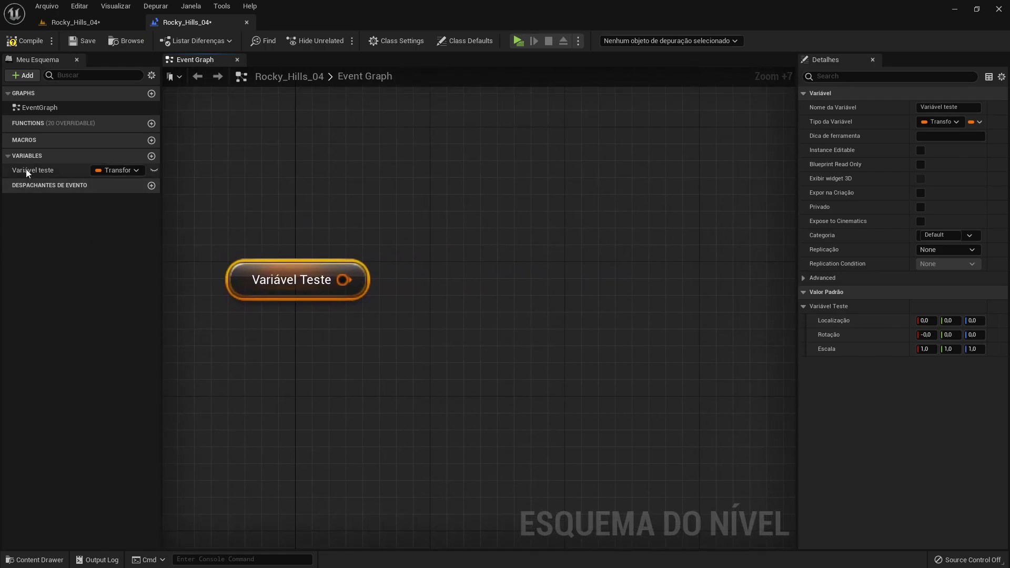
{"action": "left_click_drag", "start_coordinate": [27, 169], "coordinate": [416, 219]}
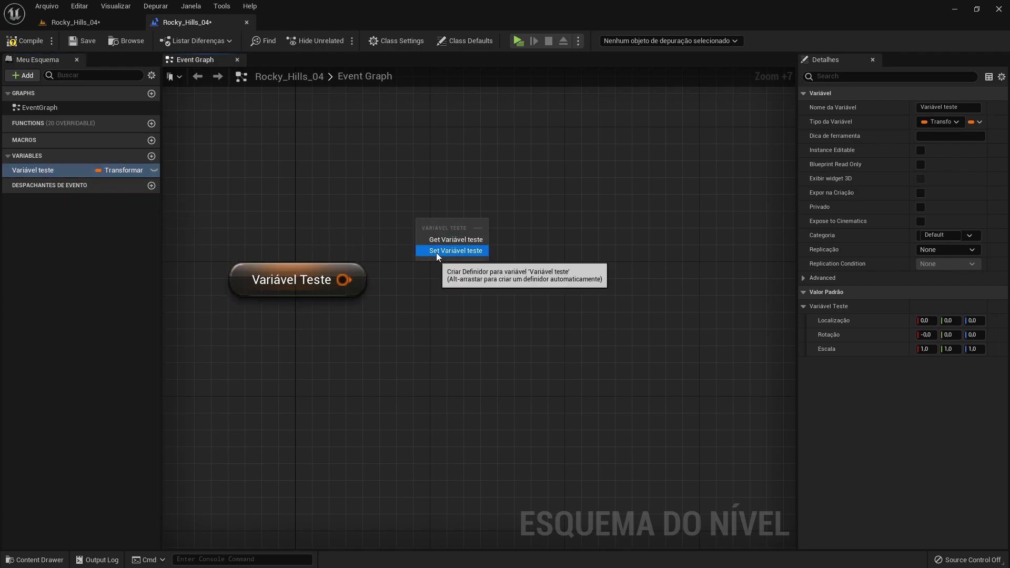
{"action": "left_click", "coordinate": [437, 252]}
{"action": "left_click_drag", "start_coordinate": [478, 247], "coordinate": [512, 264]}
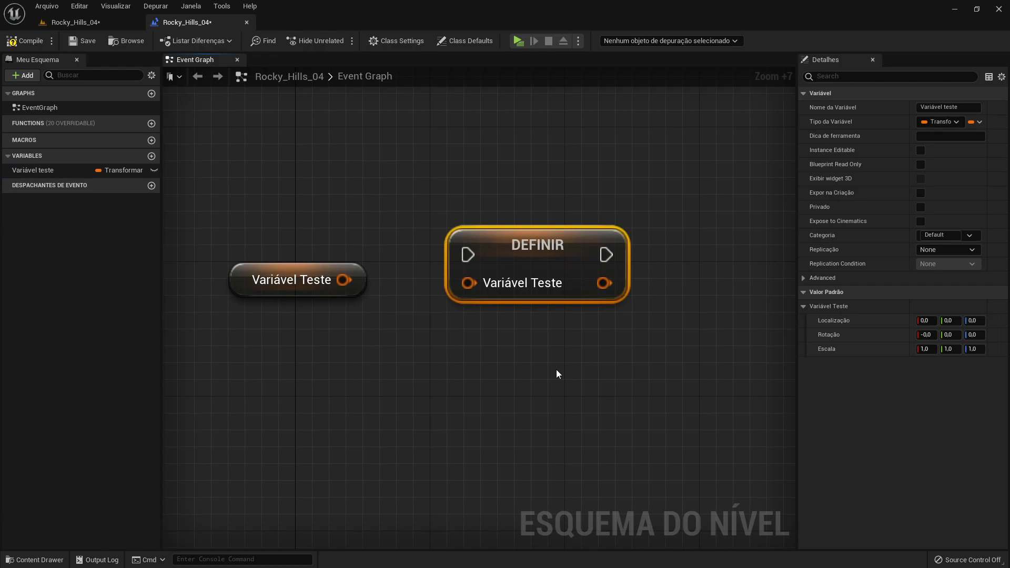
- Add a second Variável teste getter and a second DEFINIR node below the first pair
{"action": "left_click", "coordinate": [306, 294]}
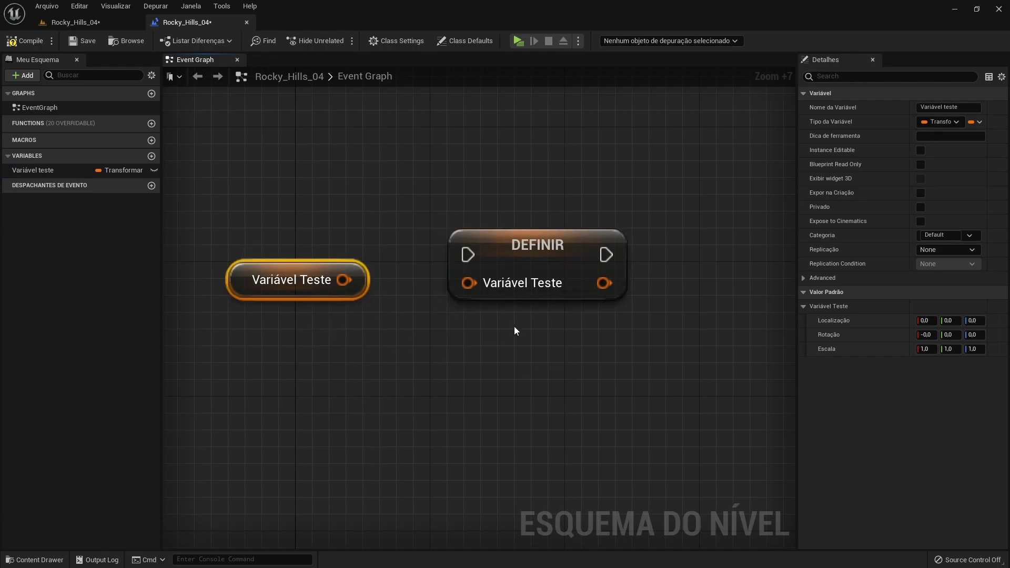
{"action": "left_click", "coordinate": [506, 299]}
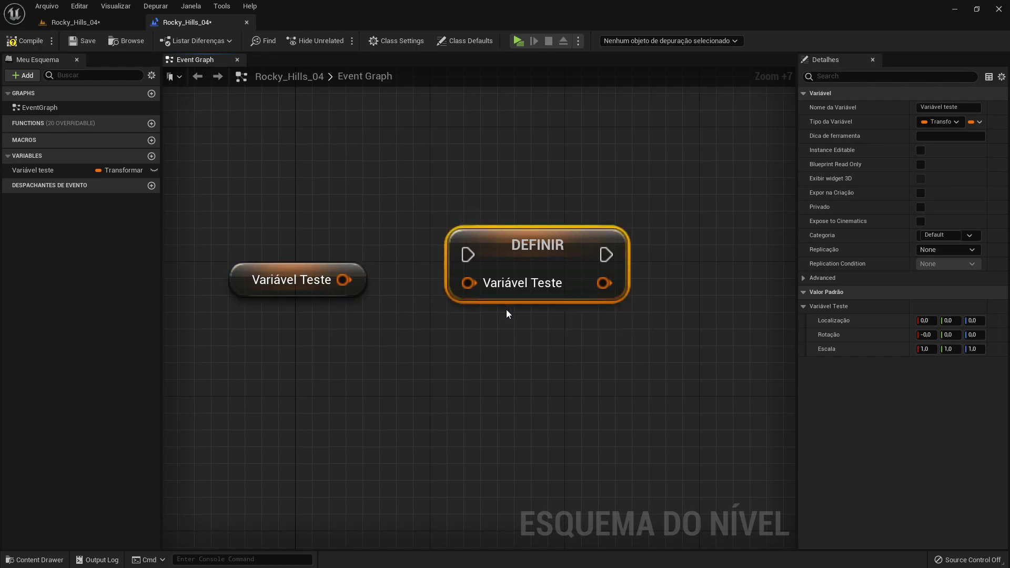
{"action": "right_click_drag", "start_coordinate": [507, 310], "coordinate": [541, 214]}
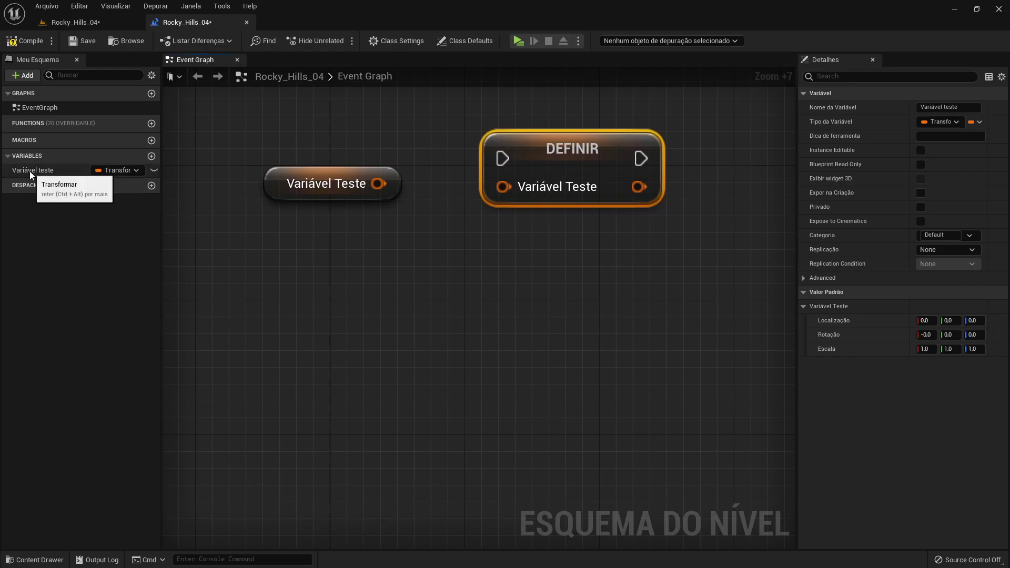
{"action": "mouse_move", "coordinate": [29, 170]}
{"action": "left_mouse_down"}
{"action": "mouse_move", "coordinate": [212, 303]}
{"action": "mouse_move", "coordinate": [274, 320]}
{"action": "left_mouse_up"}
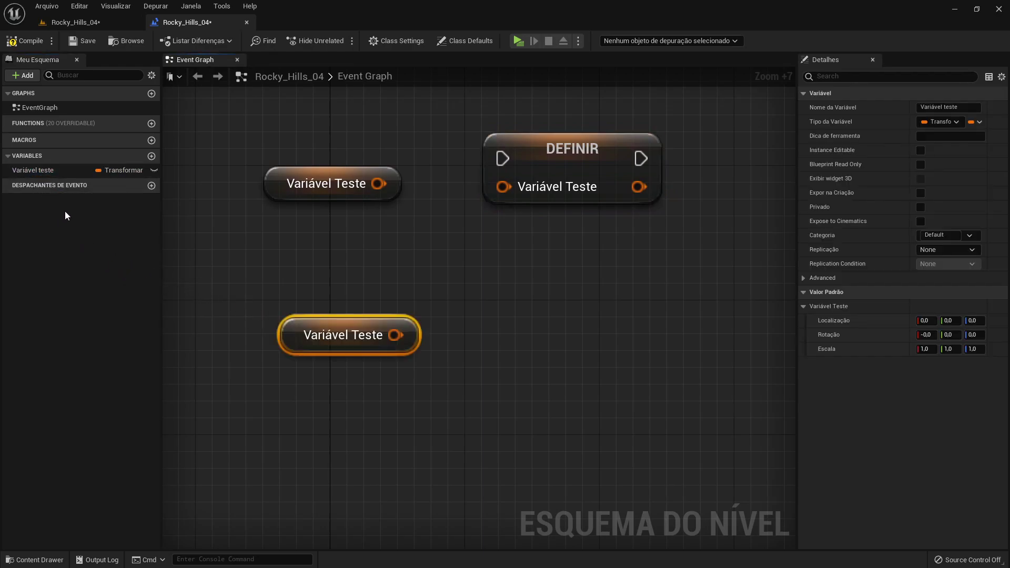
{"action": "left_click_drag", "start_coordinate": [39, 171], "coordinate": [498, 312]}
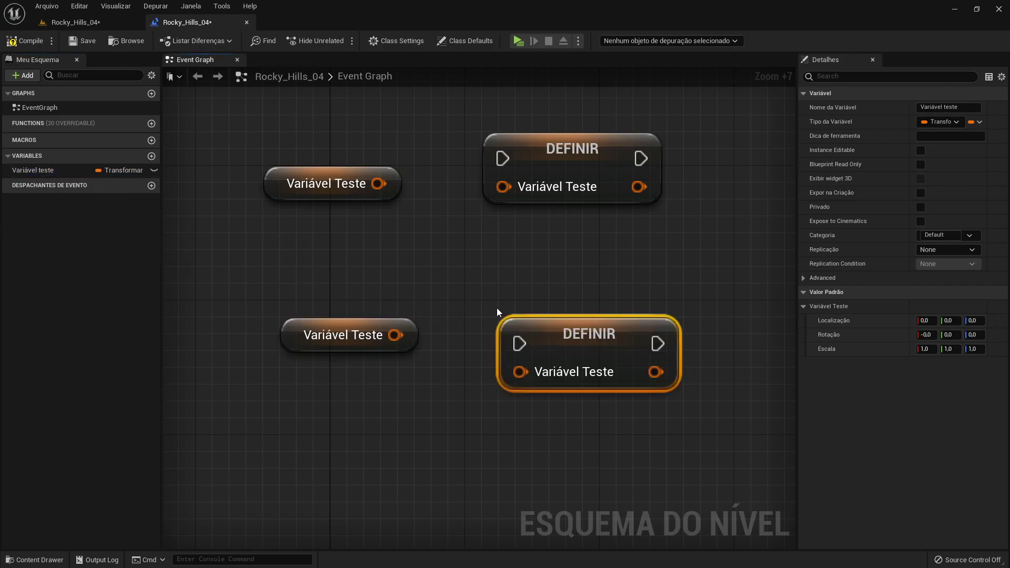
- Apply Split Struct Pin to the lower DEFINIR node's Transform input, exposing Location, Rotation and Scale pins
{"action": "right_click", "coordinate": [521, 372]}
{"action": "left_click", "coordinate": [535, 400]}
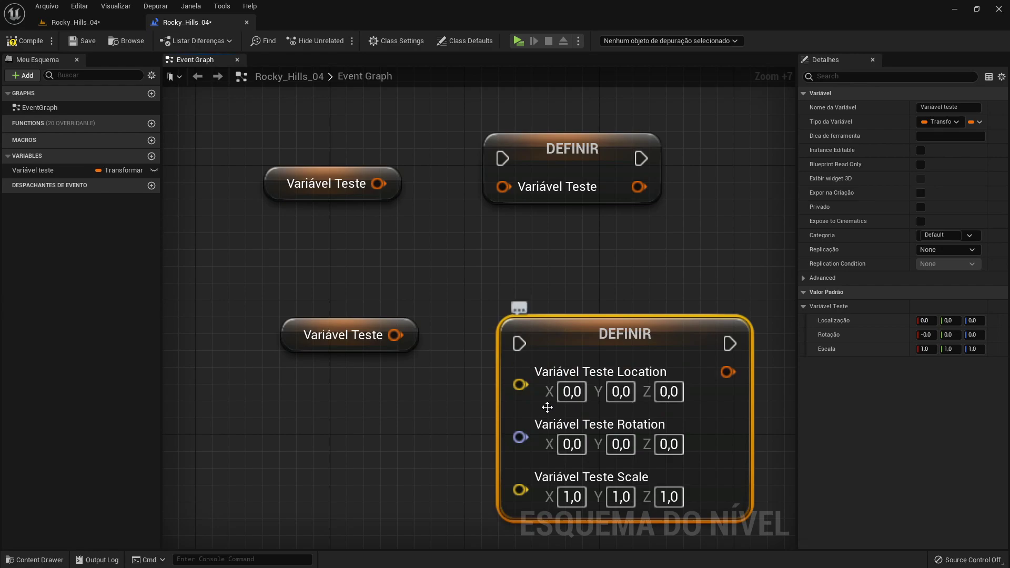
{"action": "right_click_drag", "start_coordinate": [547, 407], "coordinate": [454, 347]}
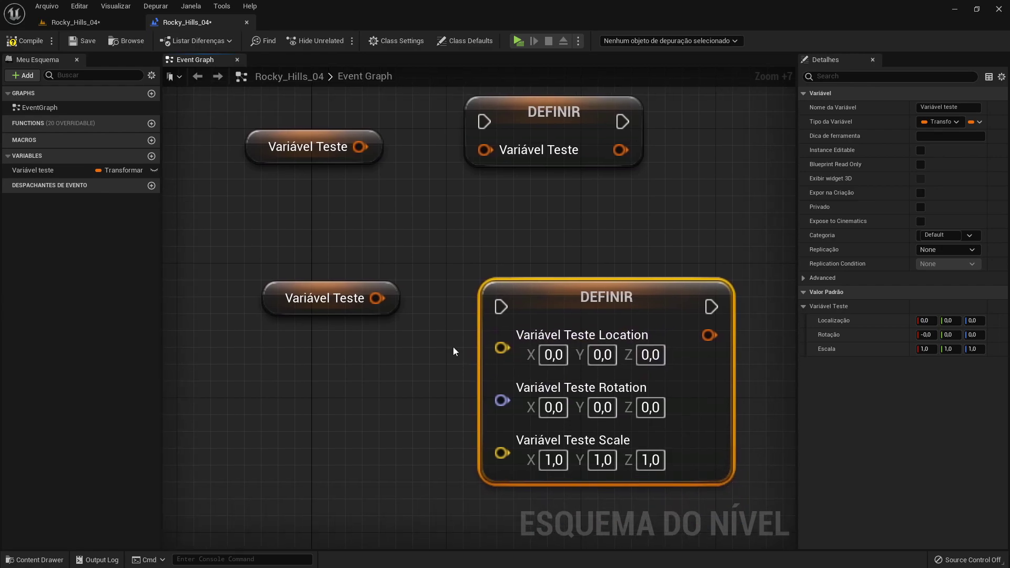